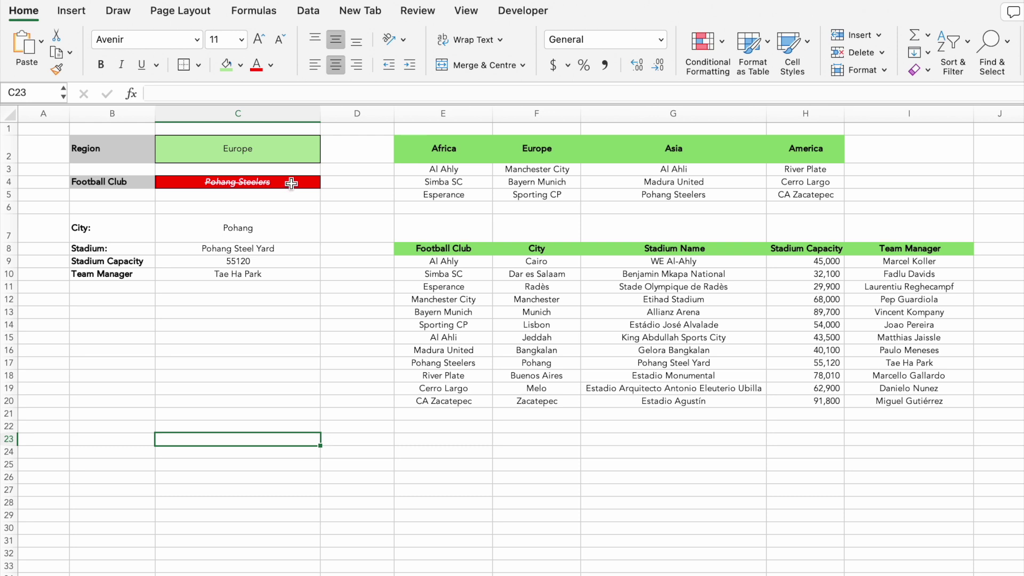
# Choose Manchester City as the club in C4 from its drop-down
pyautogui.click(291, 183)
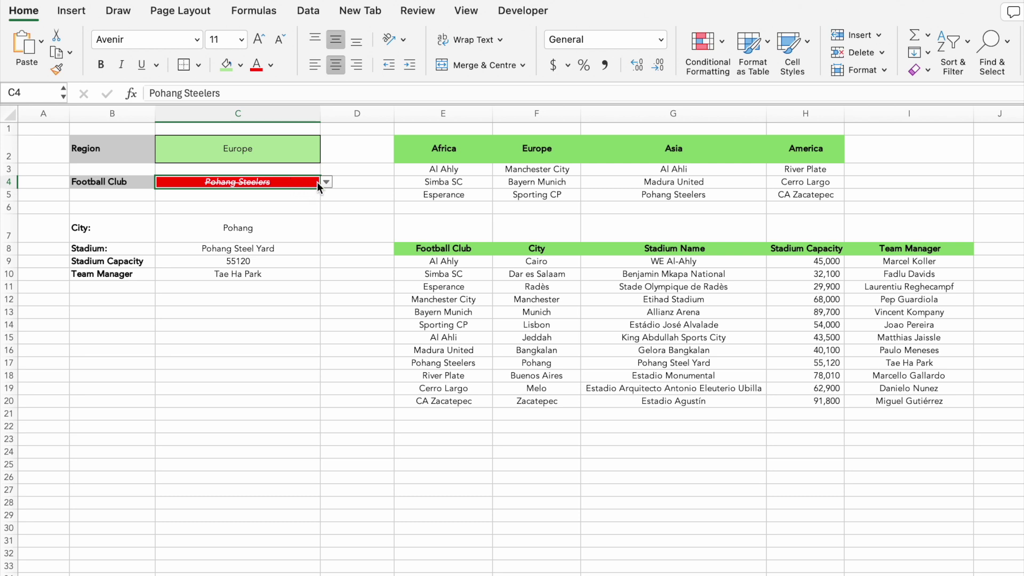
pyautogui.hotkey('ctrl', 'z')
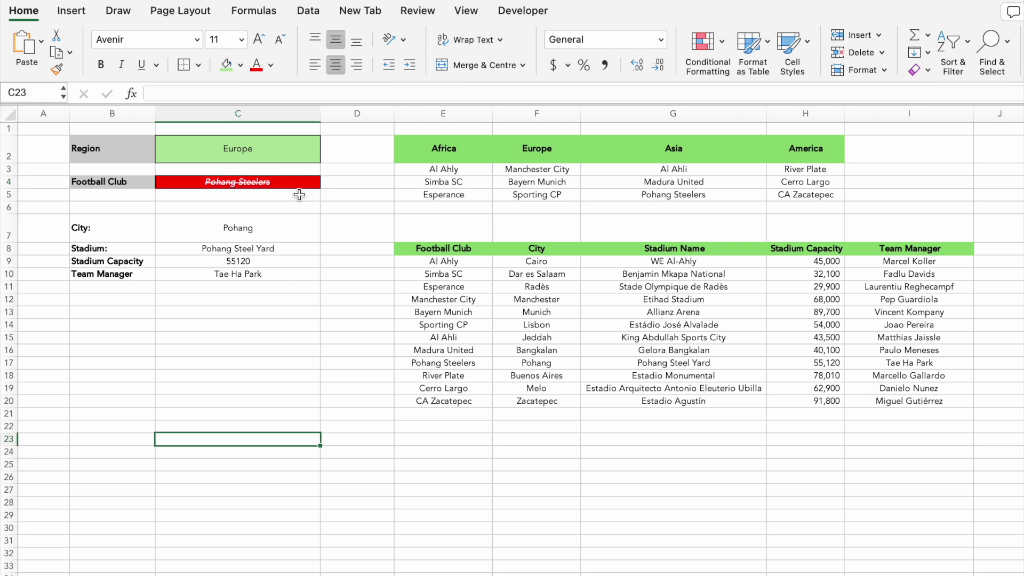
pyautogui.click(292, 183)
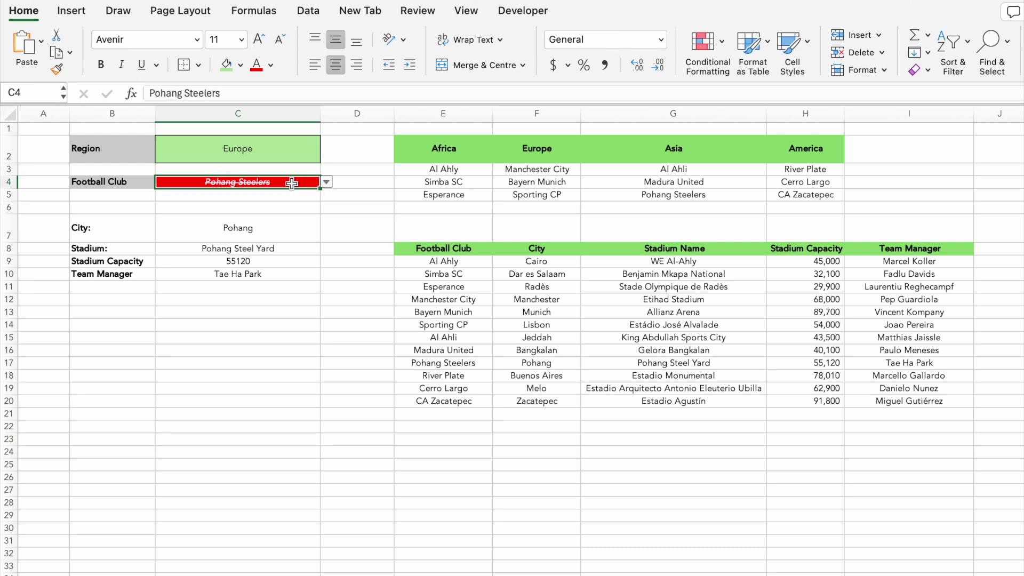
pyautogui.click(325, 183)
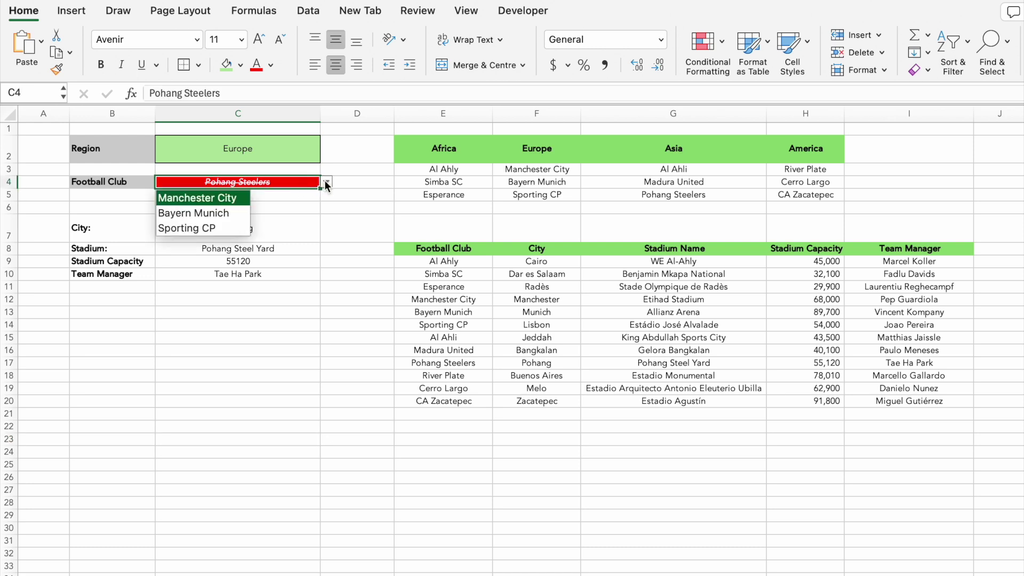
pyautogui.click(233, 199)
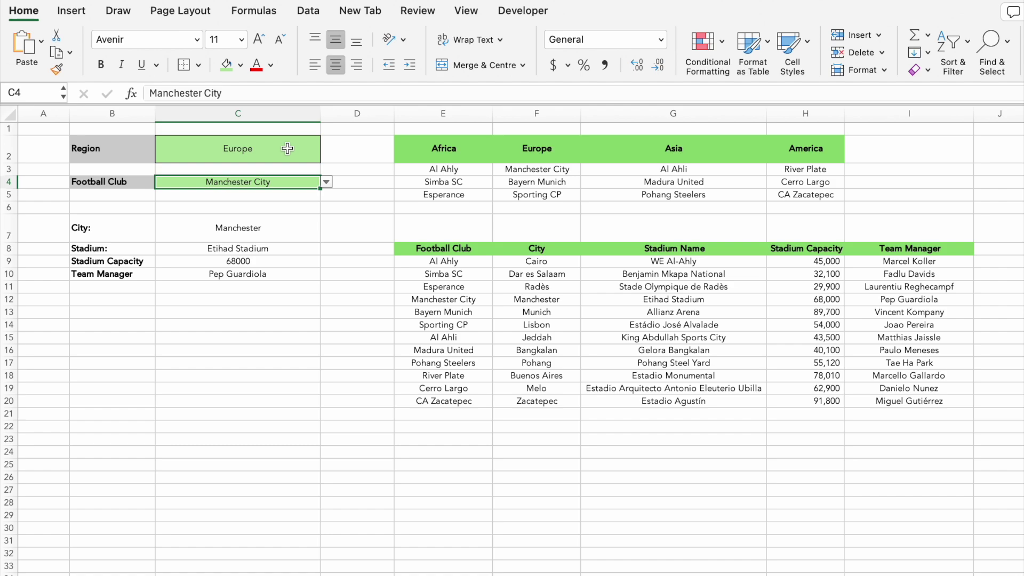
# Change the club to Bayern Munich, then to Madura United from the Asian list
pyautogui.click(326, 183)
pyautogui.click(235, 213)
pyautogui.click(258, 146)
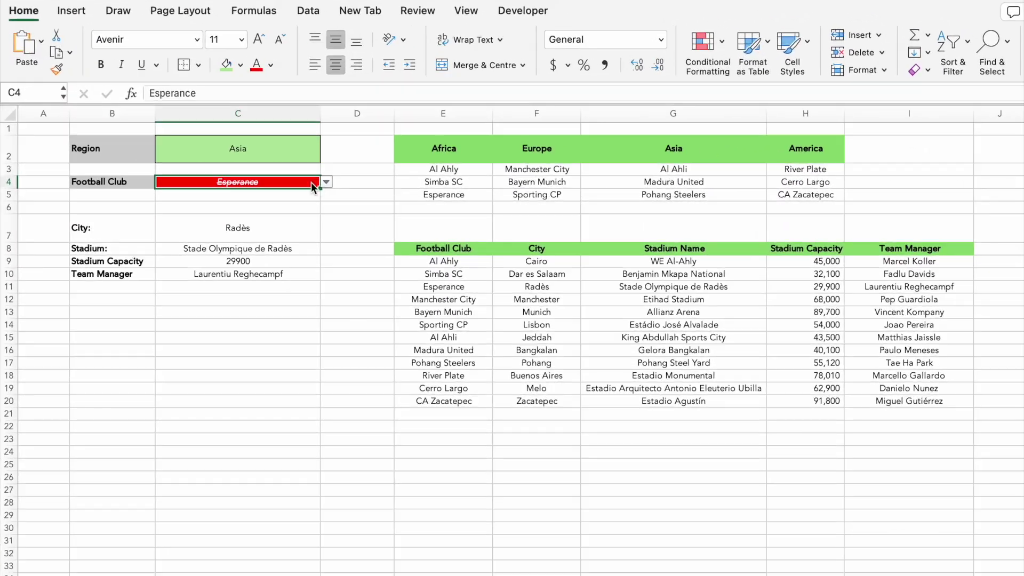
pyautogui.click(325, 182)
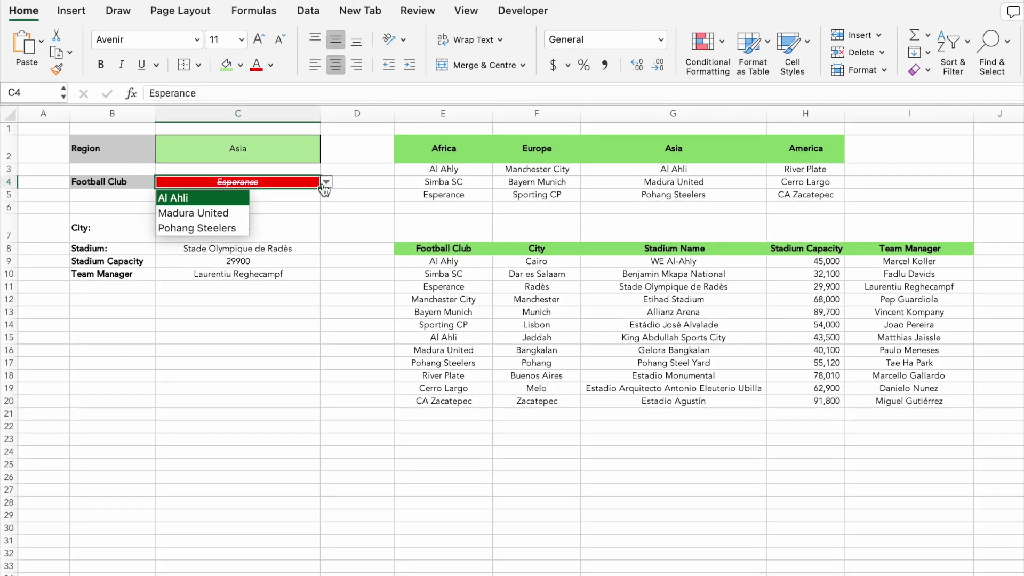
pyautogui.click(235, 212)
pyautogui.click(269, 381)
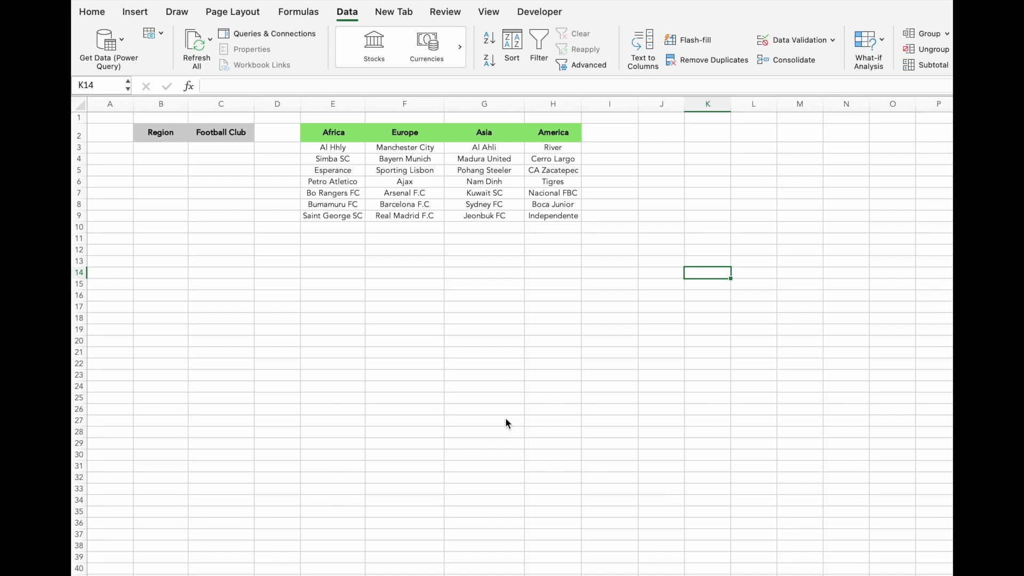
# Give B3 a List data validation with source =$E$2:$H$2, the region headers
pyautogui.click(165, 144)
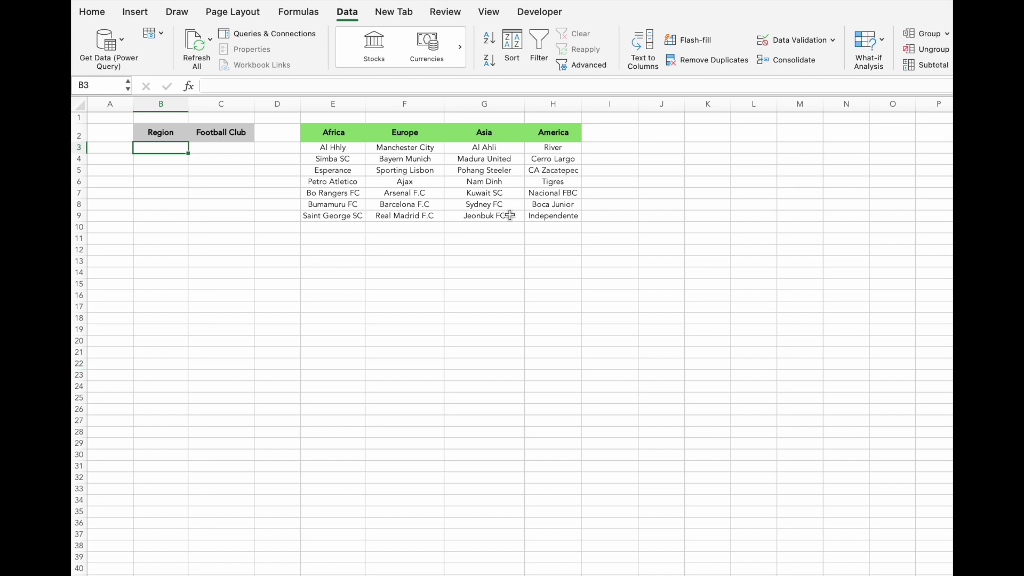
pyautogui.click(771, 43)
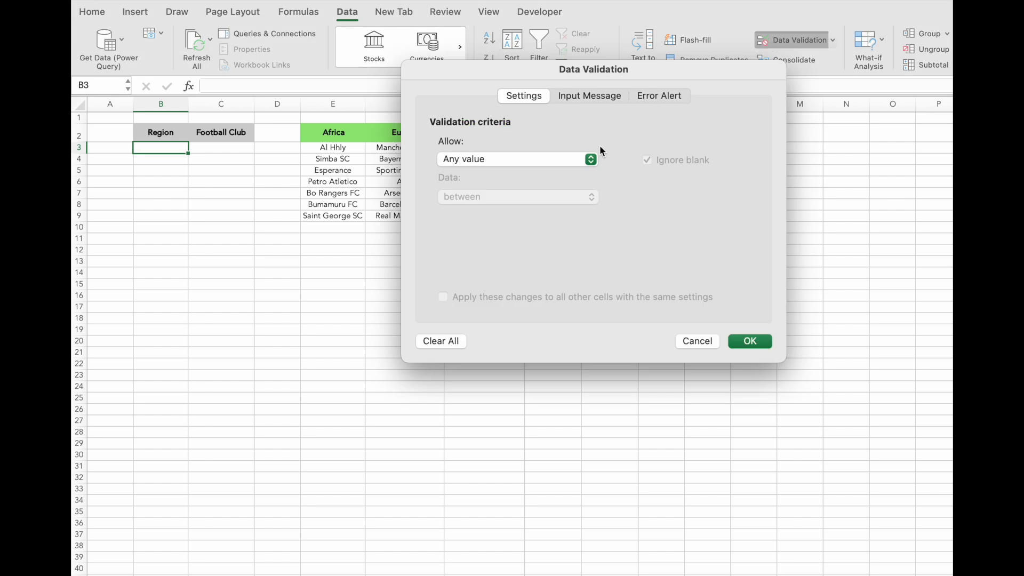
pyautogui.click(588, 160)
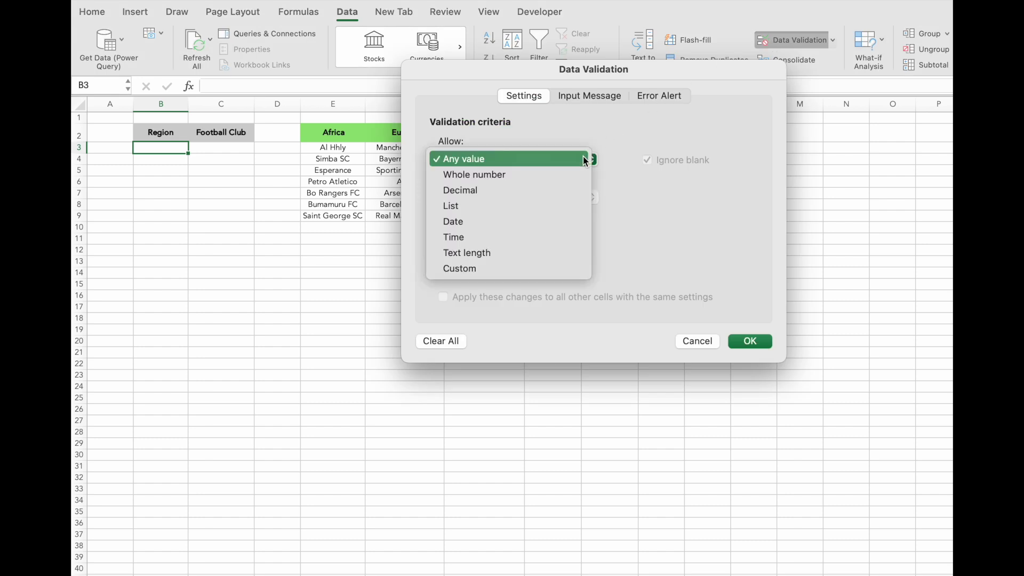
pyautogui.click(547, 204)
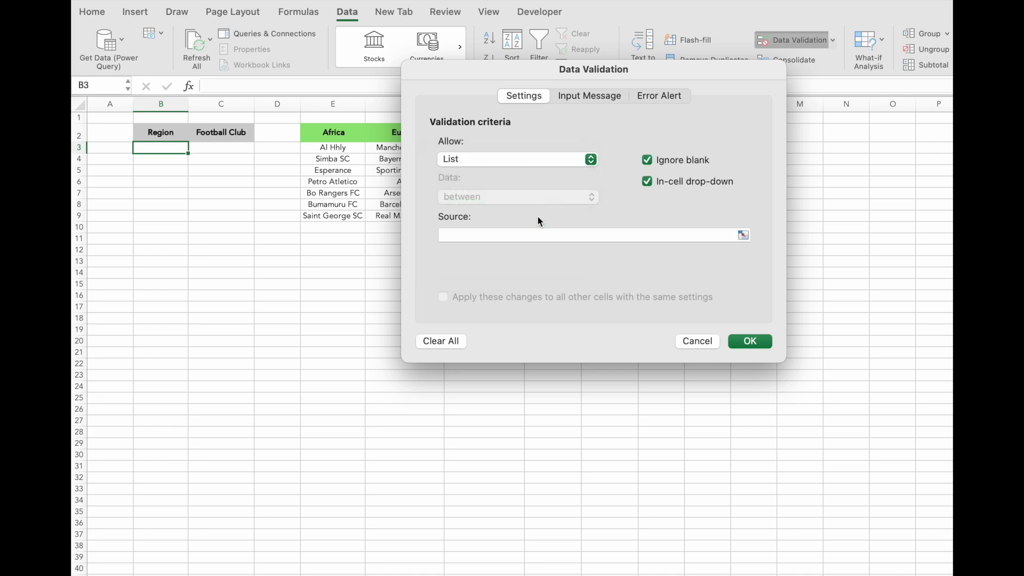
pyautogui.click(528, 236)
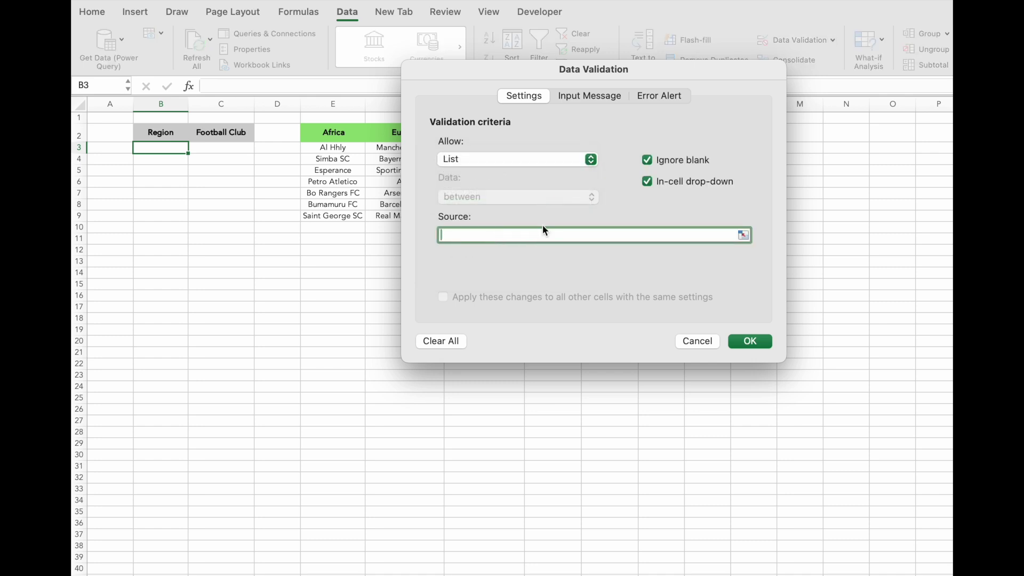
pyautogui.click(743, 235)
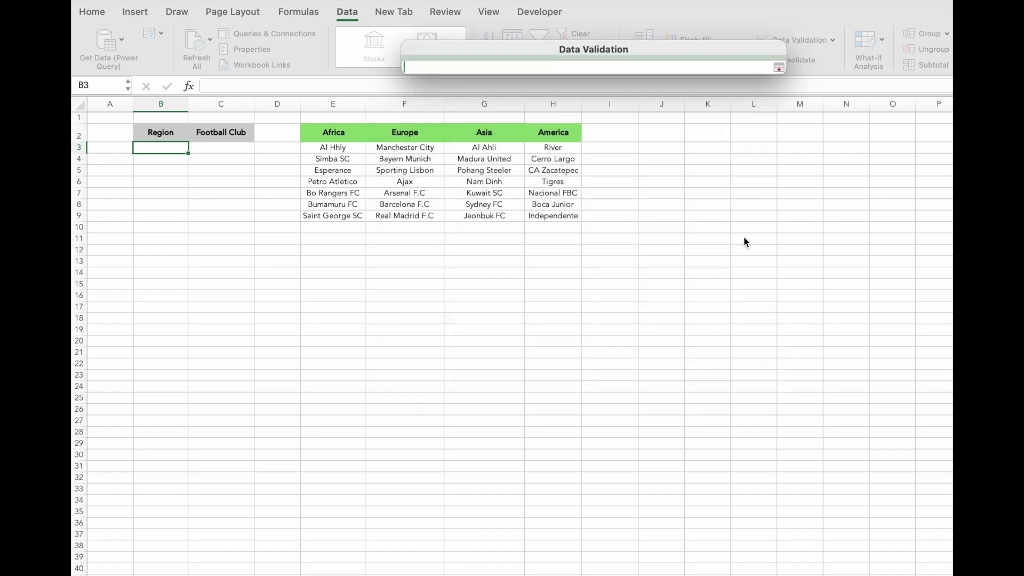
pyautogui.moveTo(342, 132); pyautogui.dragTo(533, 131)
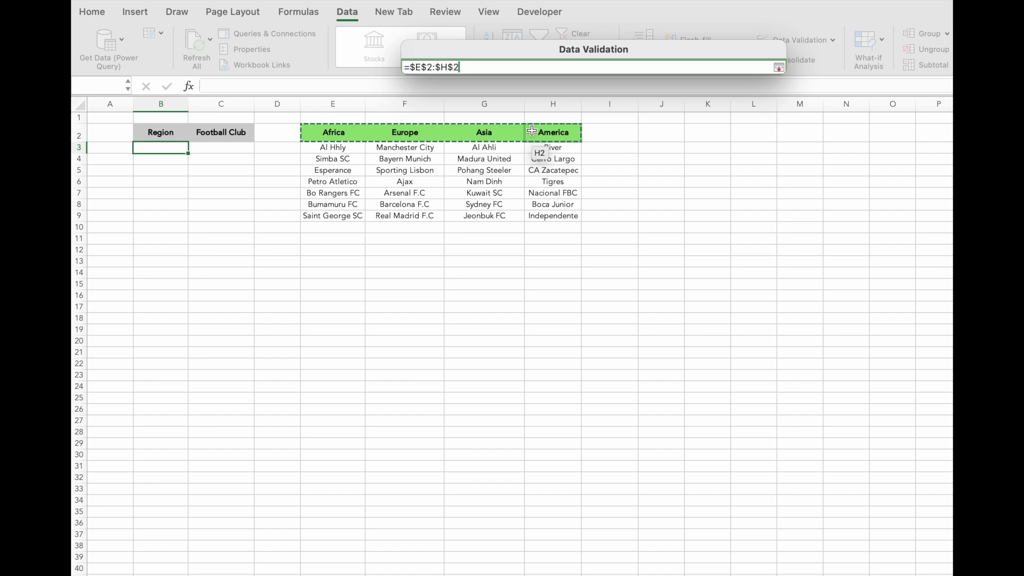
pyautogui.press('Return')
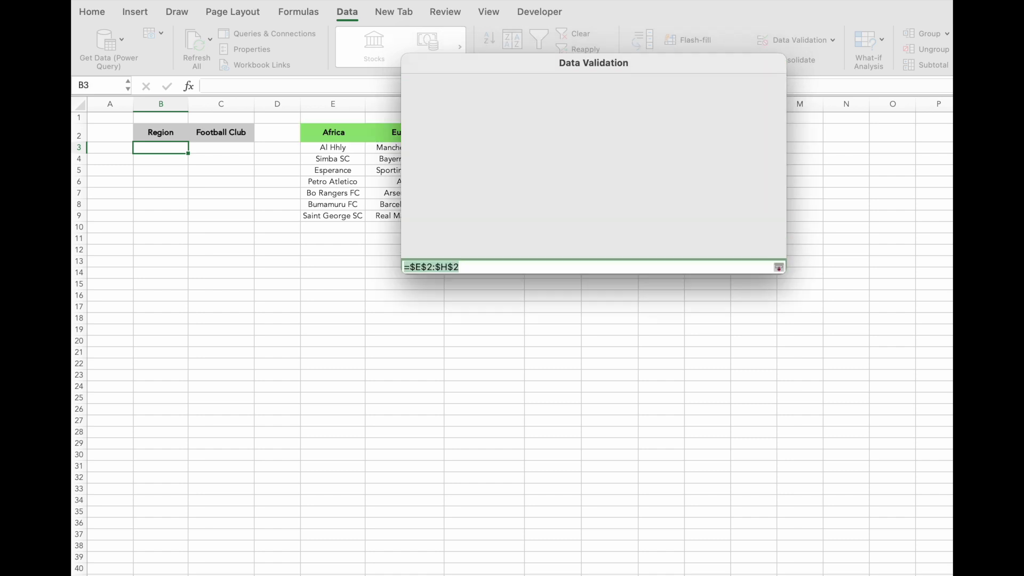
pyautogui.click(754, 340)
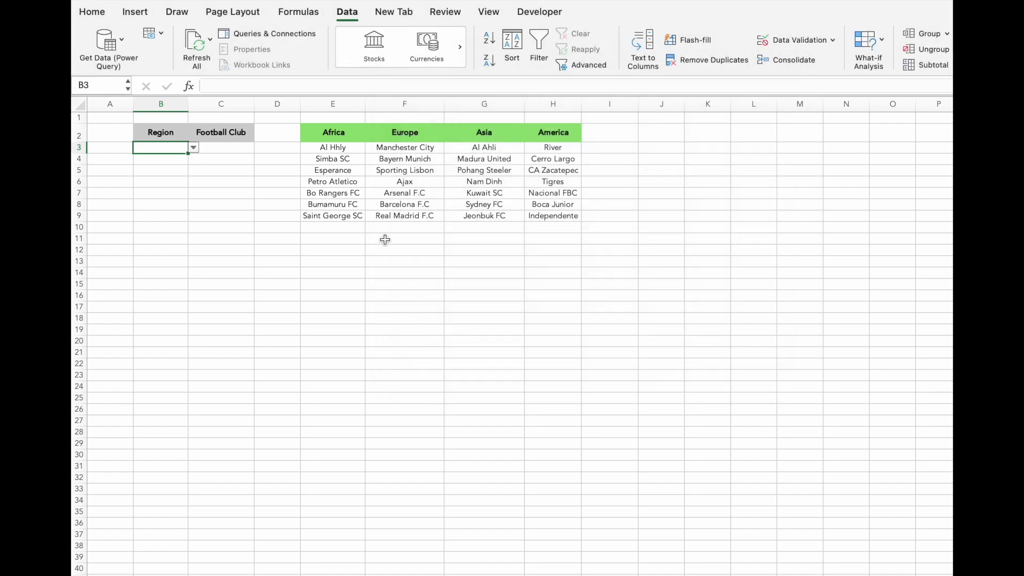
# Pick Africa from B3's new Region drop-down
pyautogui.click(194, 150)
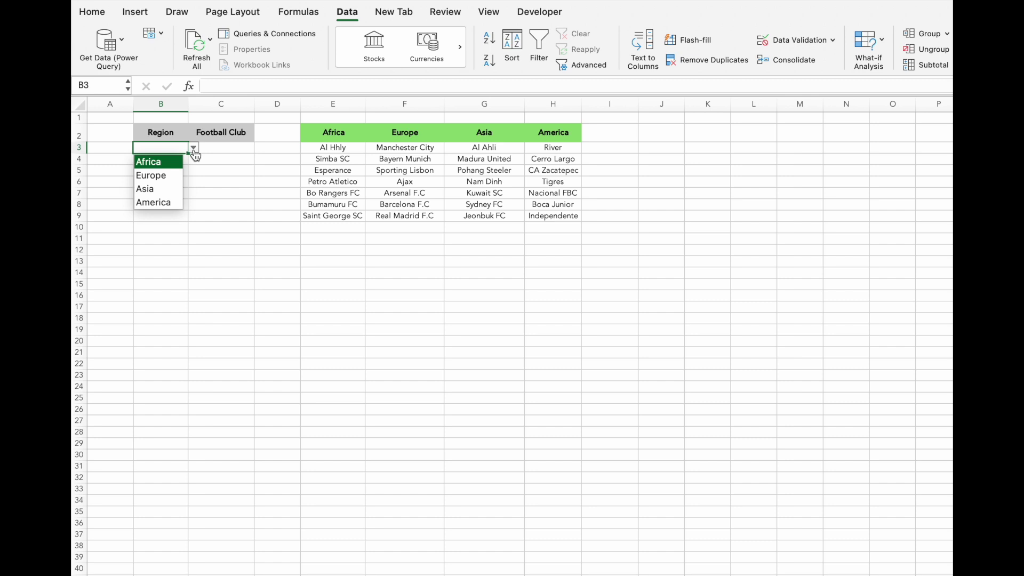
pyautogui.click(158, 161)
pyautogui.click(211, 150)
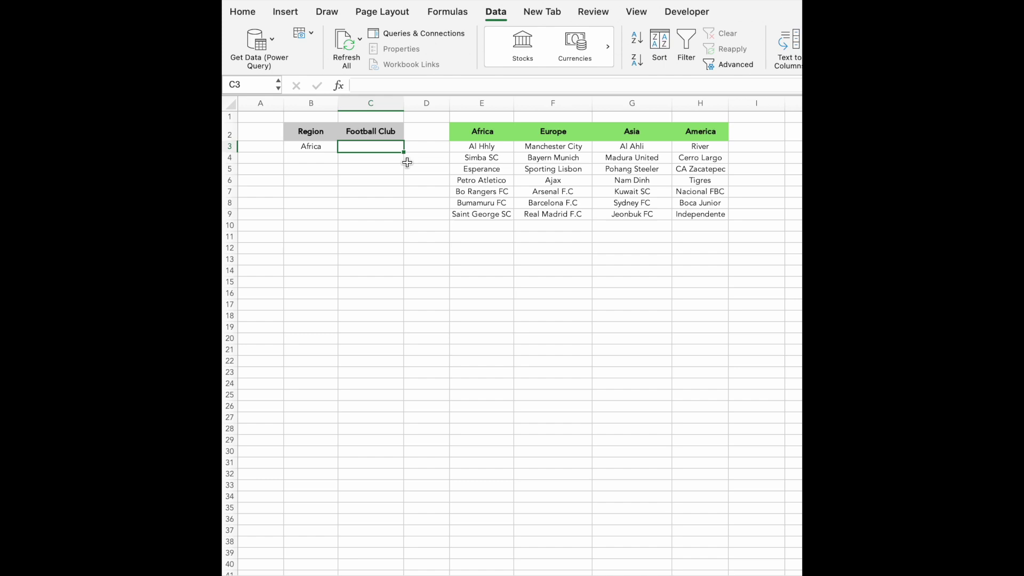
# Enter =XLOOKUP(B3,E2:H2,E3:H9) in C3 to spill the chosen region's clubs
pyautogui.write('=')
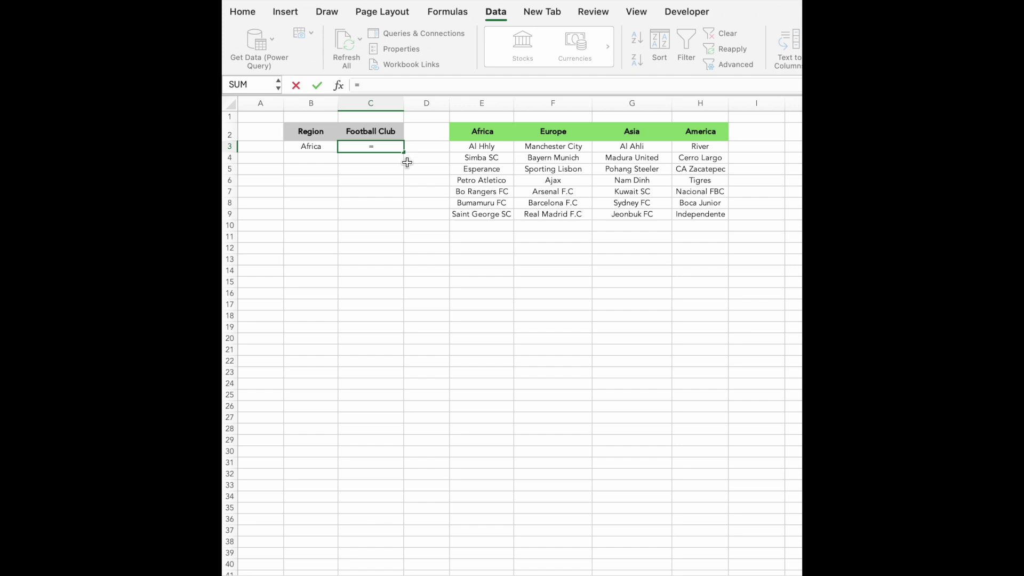
pyautogui.write('x')
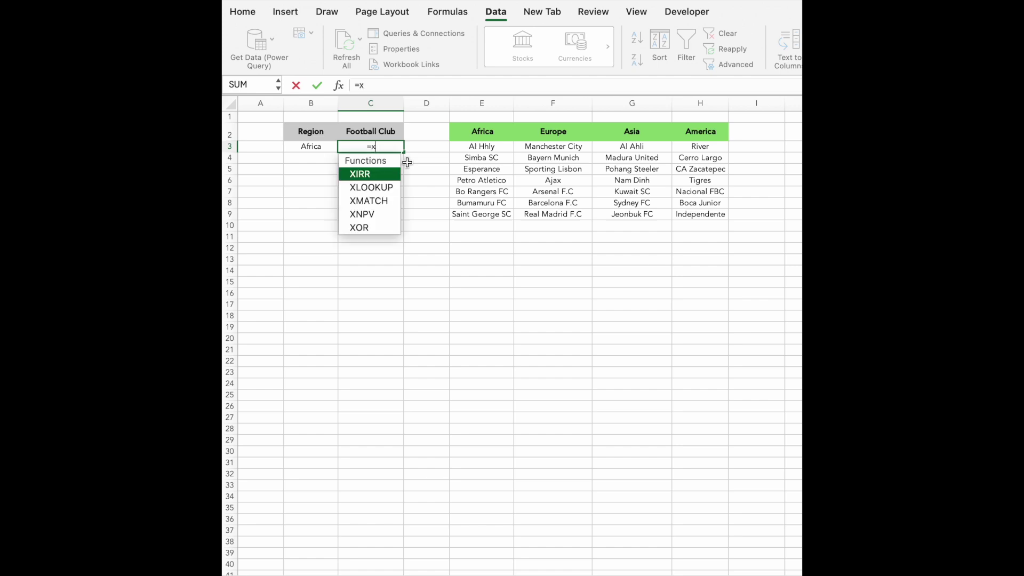
pyautogui.write('l')
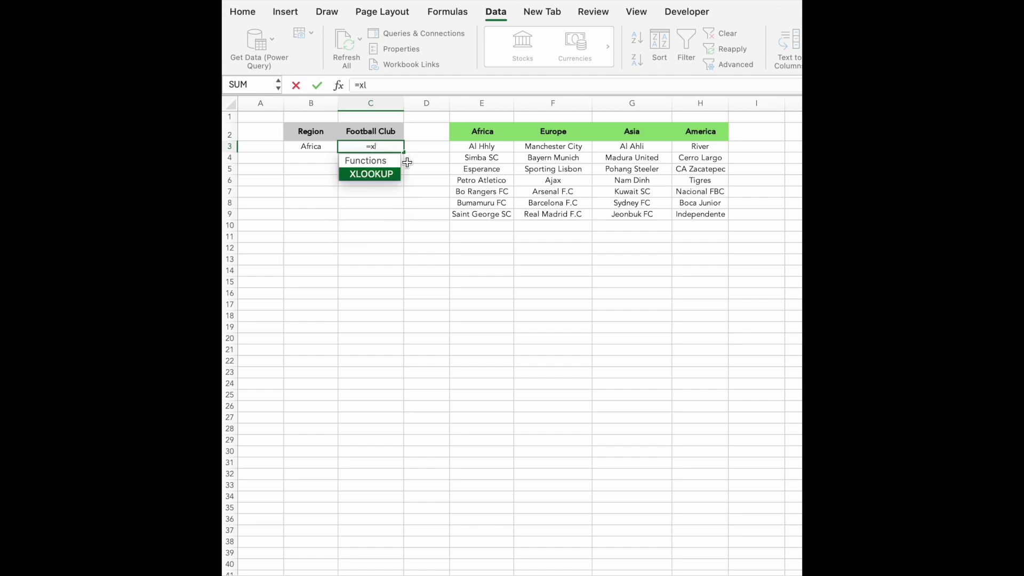
pyautogui.press('Tab')
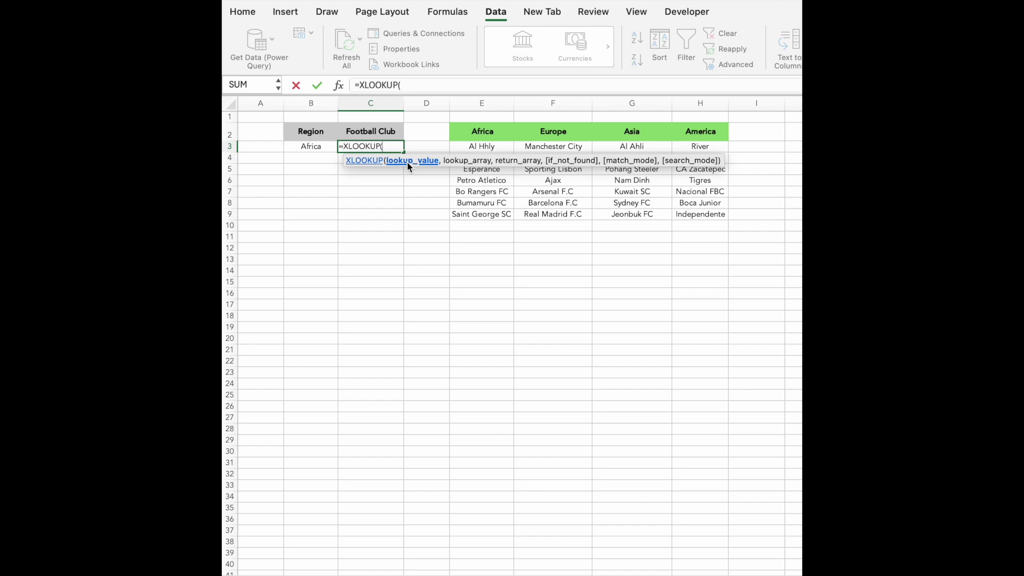
pyautogui.click(320, 149)
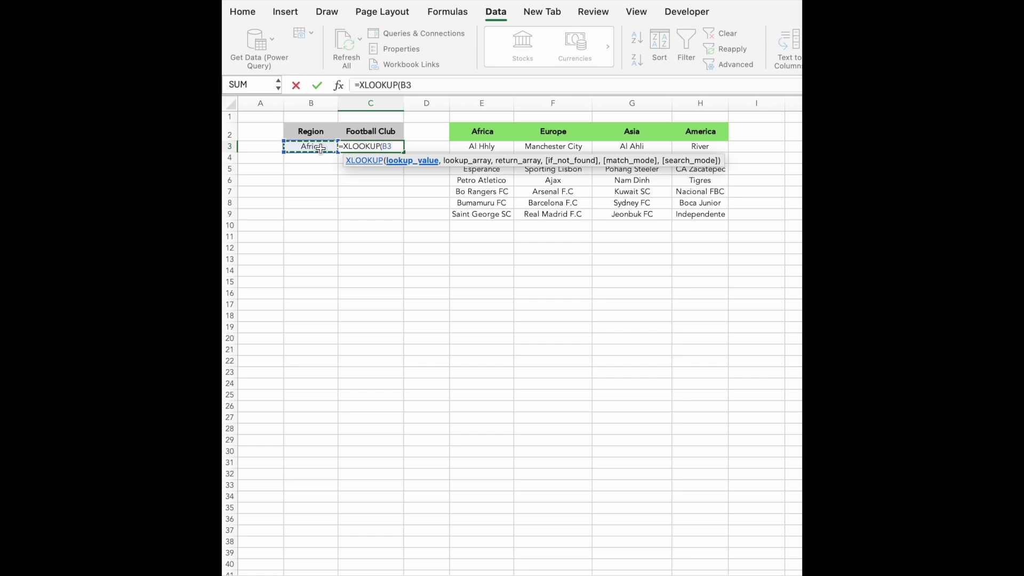
pyautogui.write(',')
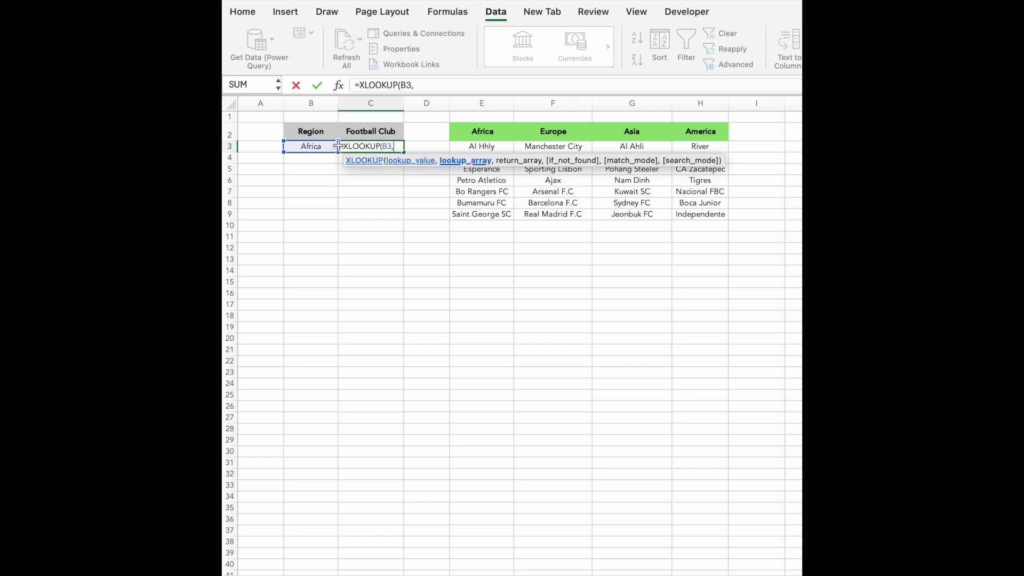
pyautogui.click(497, 133)
pyautogui.moveTo(499, 133); pyautogui.dragTo(691, 141)
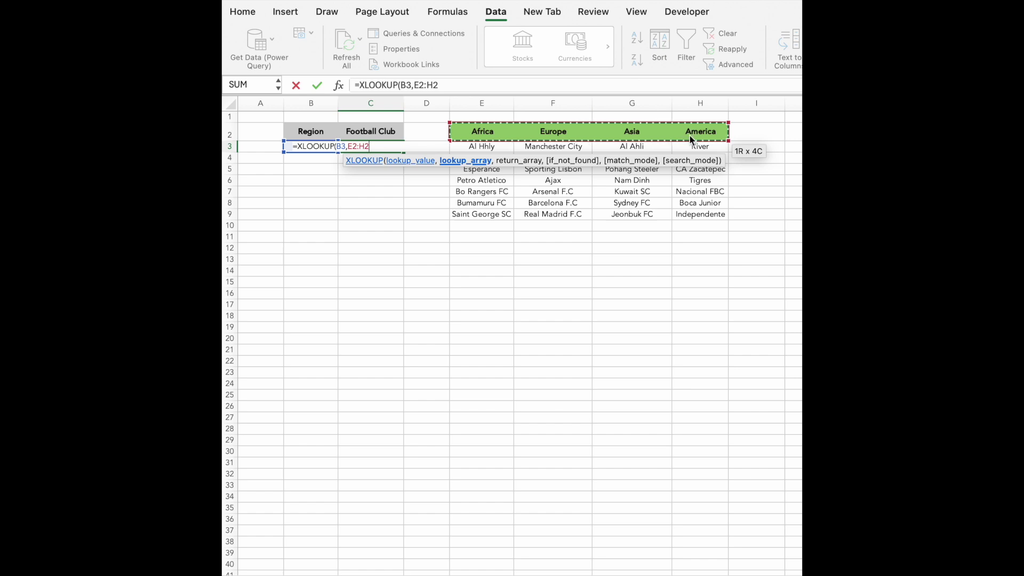
pyautogui.write(',')
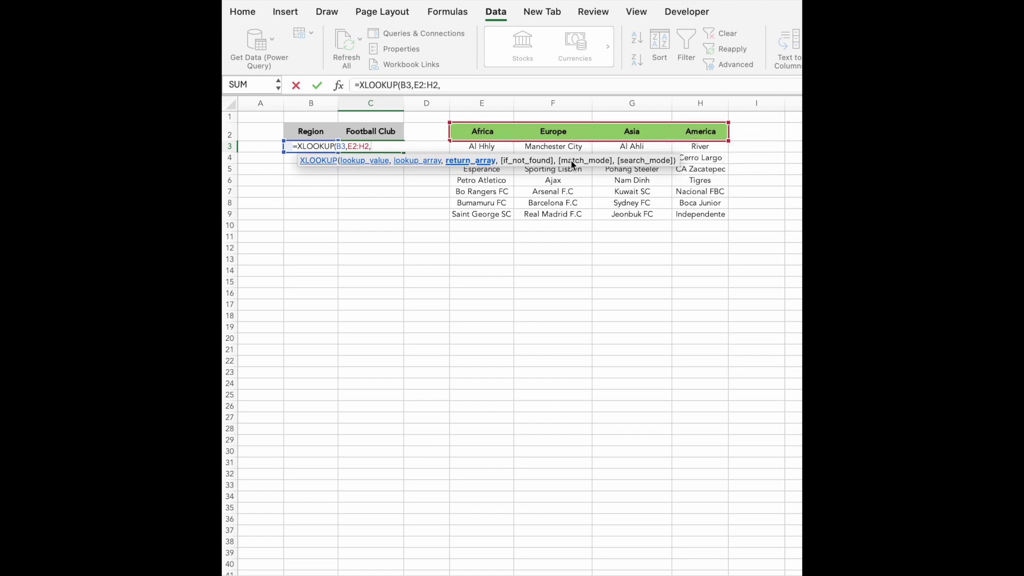
pyautogui.moveTo(494, 147); pyautogui.dragTo(680, 213)
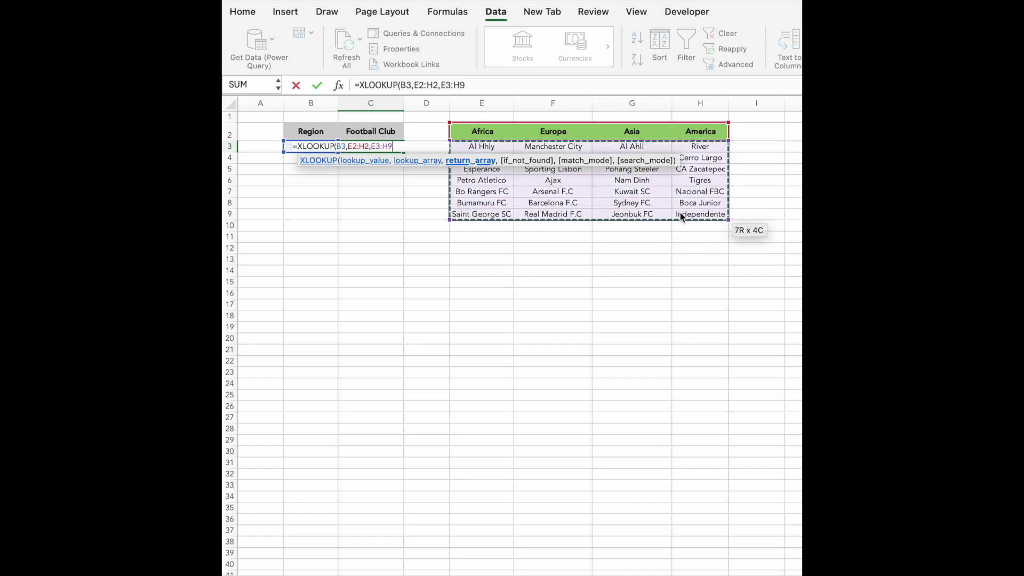
pyautogui.write(')')
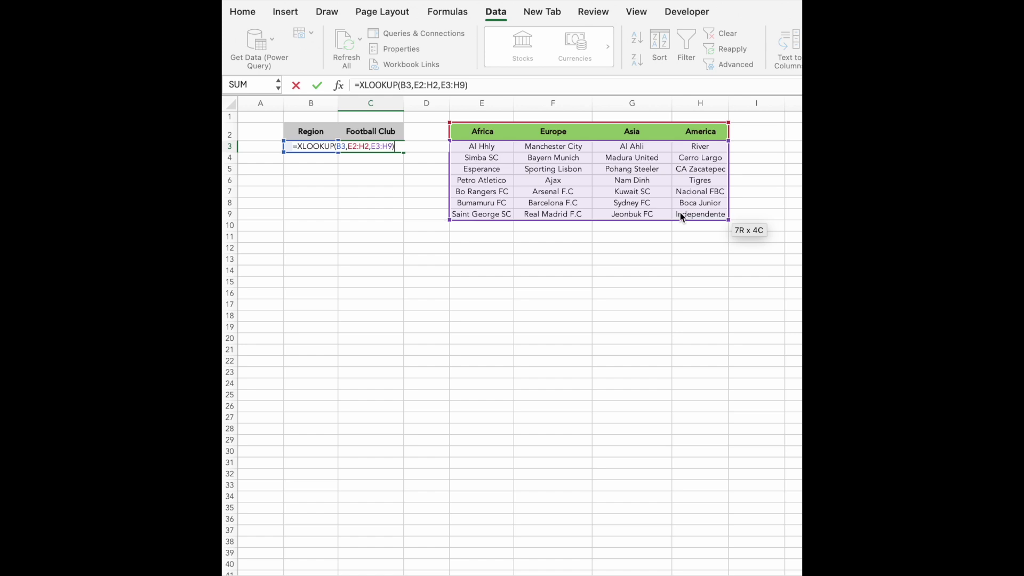
pyautogui.press('Return')
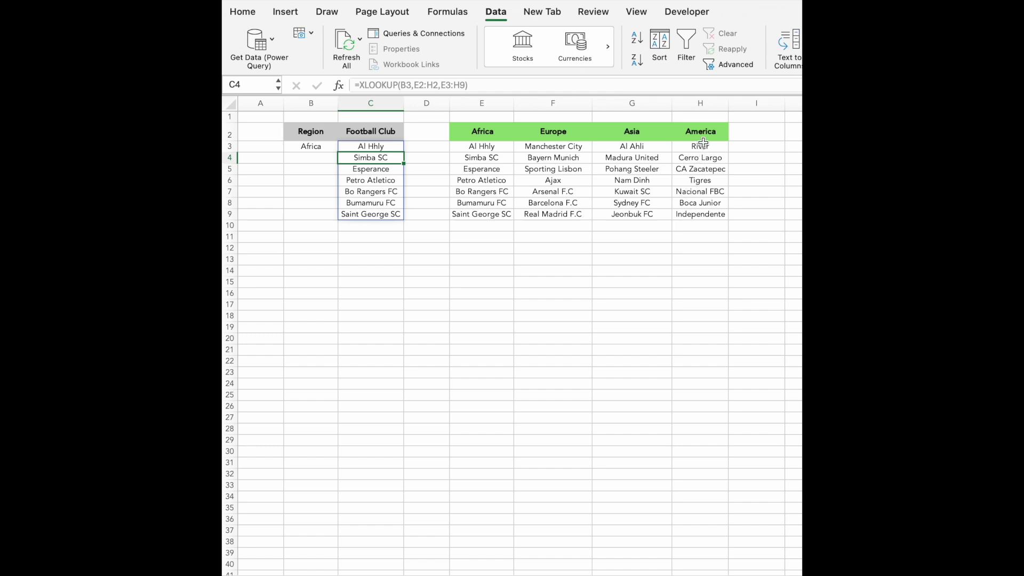
# Compare column C with the African clubs, then switch B3 to Europe and compare again
pyautogui.click(488, 147)
pyautogui.moveTo(489, 148); pyautogui.dragTo(496, 213)
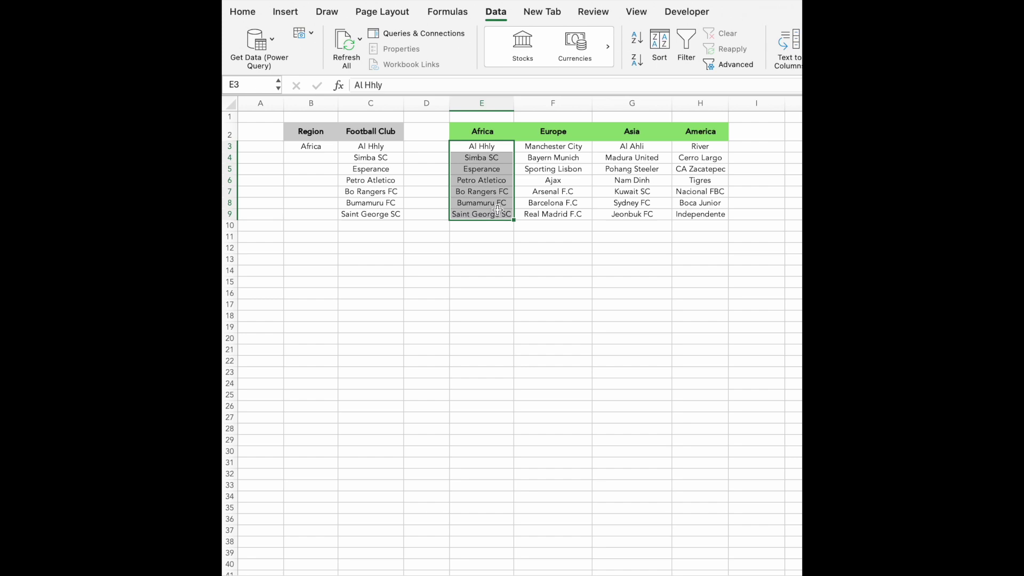
pyautogui.click(320, 147)
pyautogui.click(343, 149)
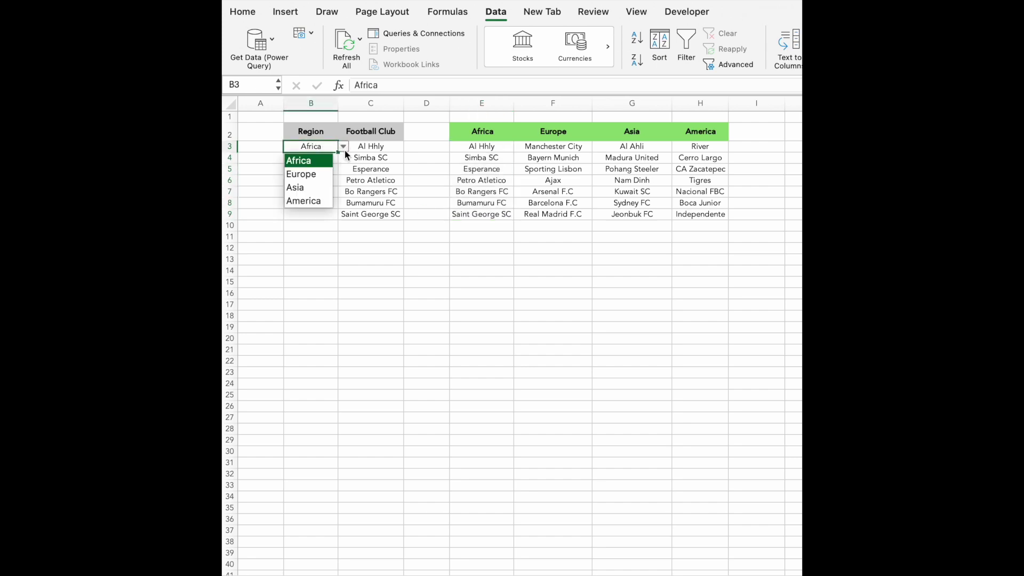
pyautogui.click(314, 175)
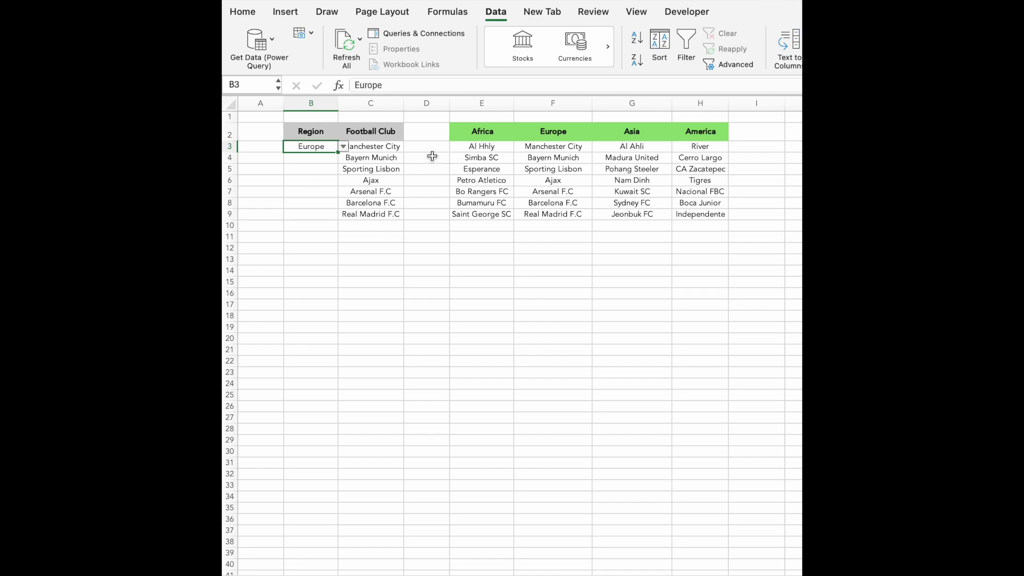
pyautogui.moveTo(525, 147); pyautogui.dragTo(533, 213)
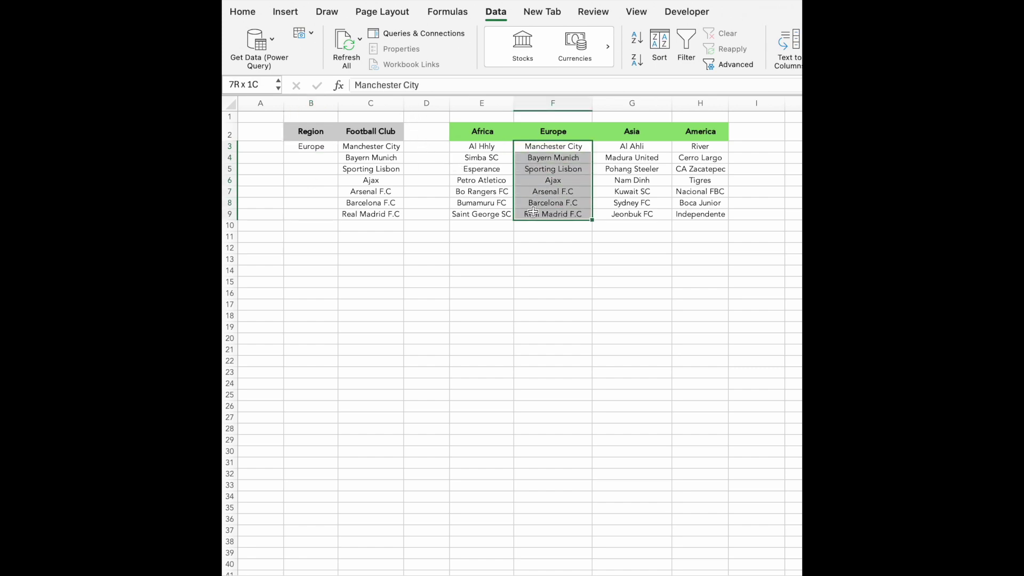
# Switch B3 to Asia, compare the Asian clubs, then set it to America
pyautogui.click(325, 149)
pyautogui.click(343, 146)
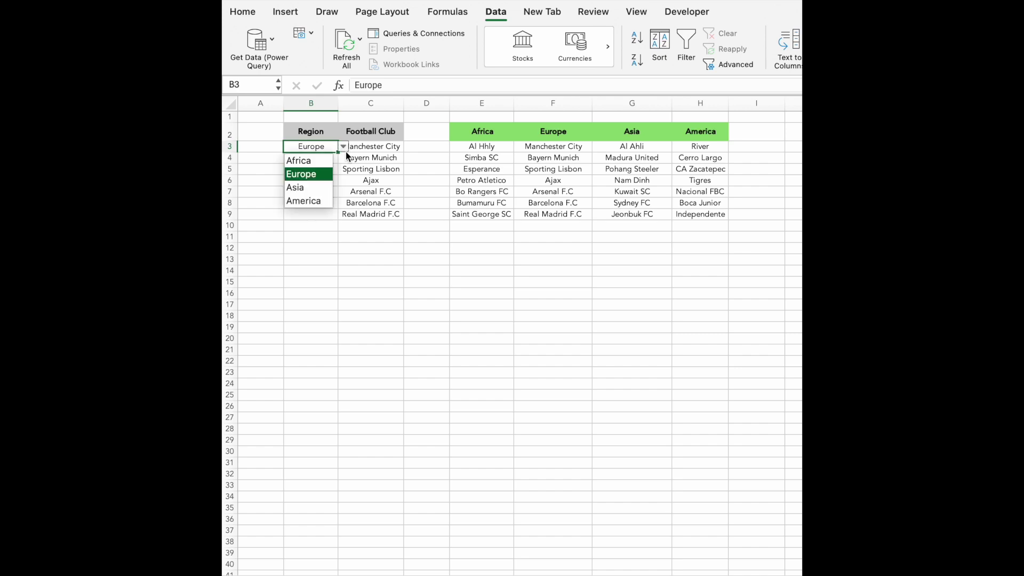
pyautogui.click(317, 188)
pyautogui.moveTo(608, 147); pyautogui.dragTo(633, 213)
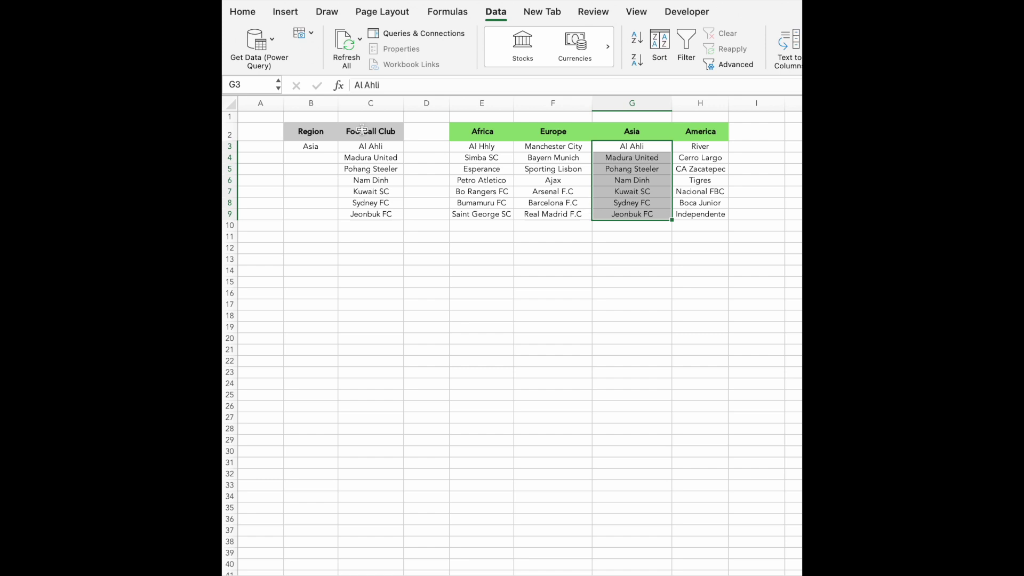
pyautogui.click(327, 148)
pyautogui.click(342, 147)
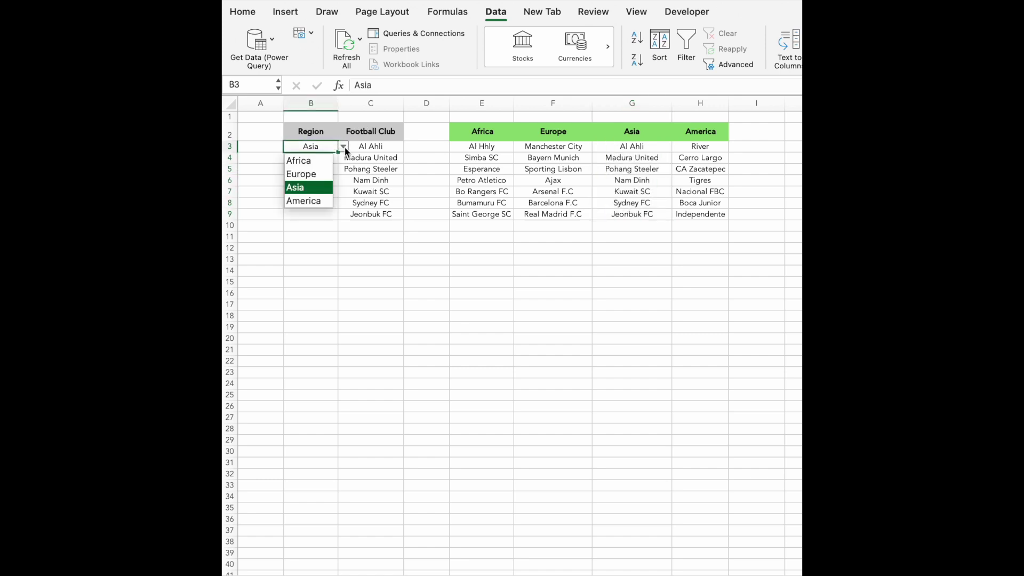
pyautogui.click(320, 201)
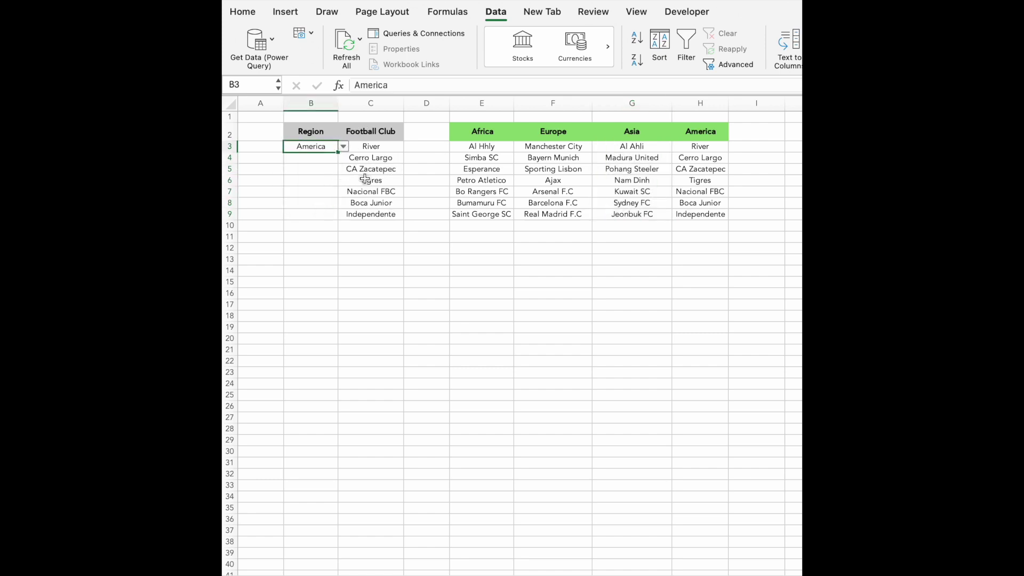
pyautogui.click(349, 236)
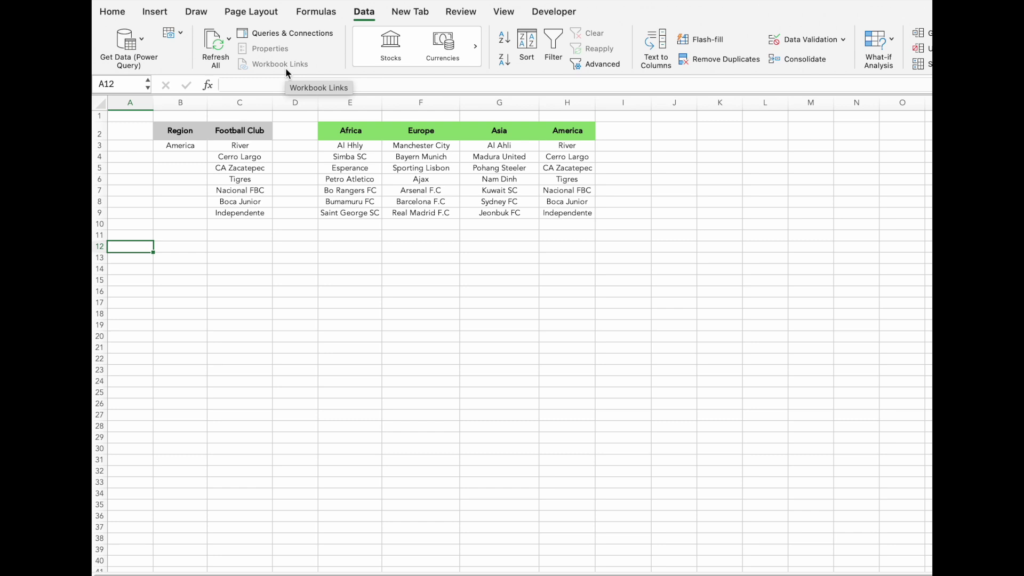
# Clear the spilled XLOOKUP results from C3:C9
pyautogui.click(248, 147)
pyautogui.moveTo(248, 147); pyautogui.dragTo(245, 214)
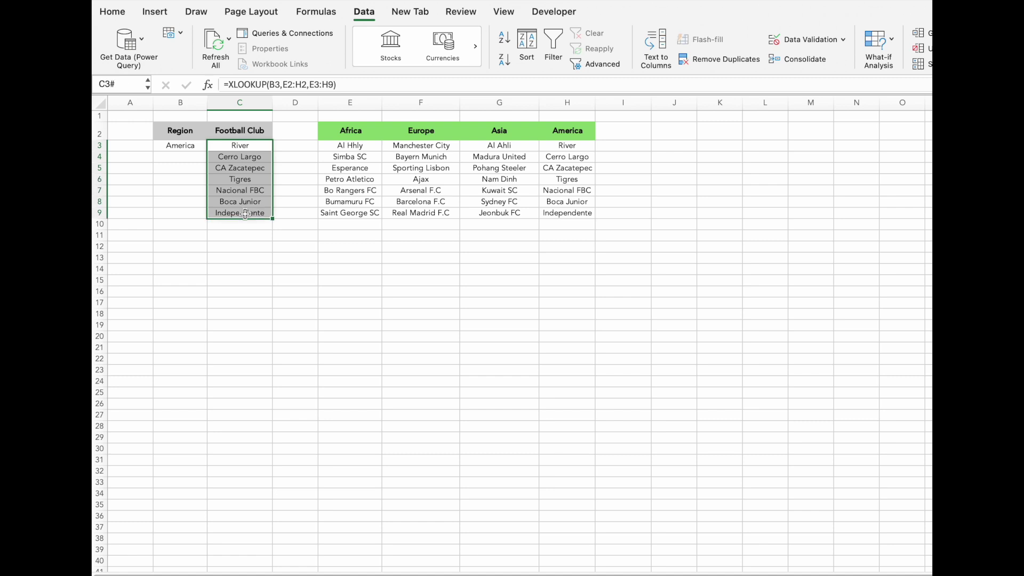
pyautogui.press('Delete')
# Start a List validation on C3 with source =xlookup(B3, keeping B3 relative
pyautogui.click(240, 146)
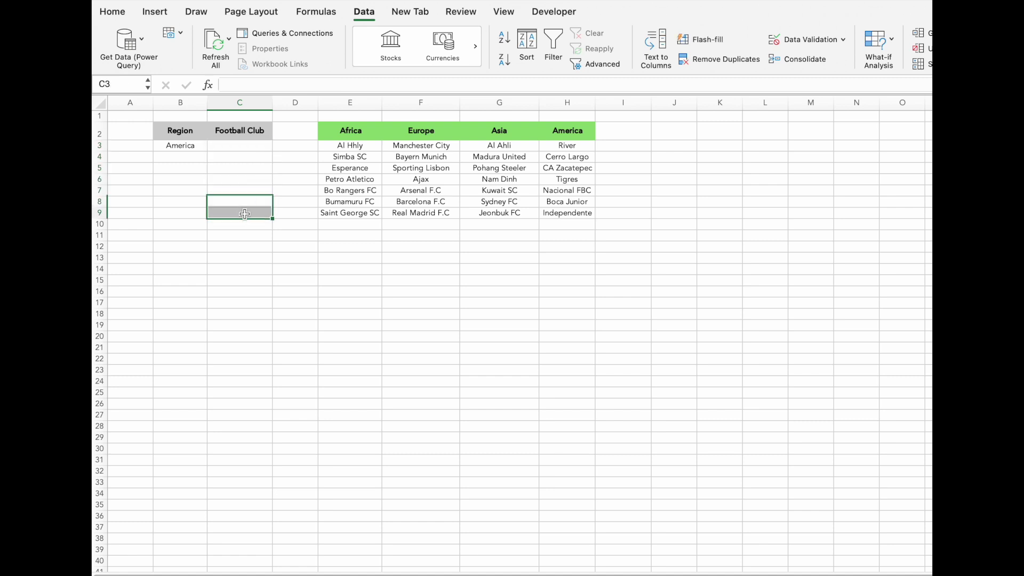
pyautogui.click(842, 43)
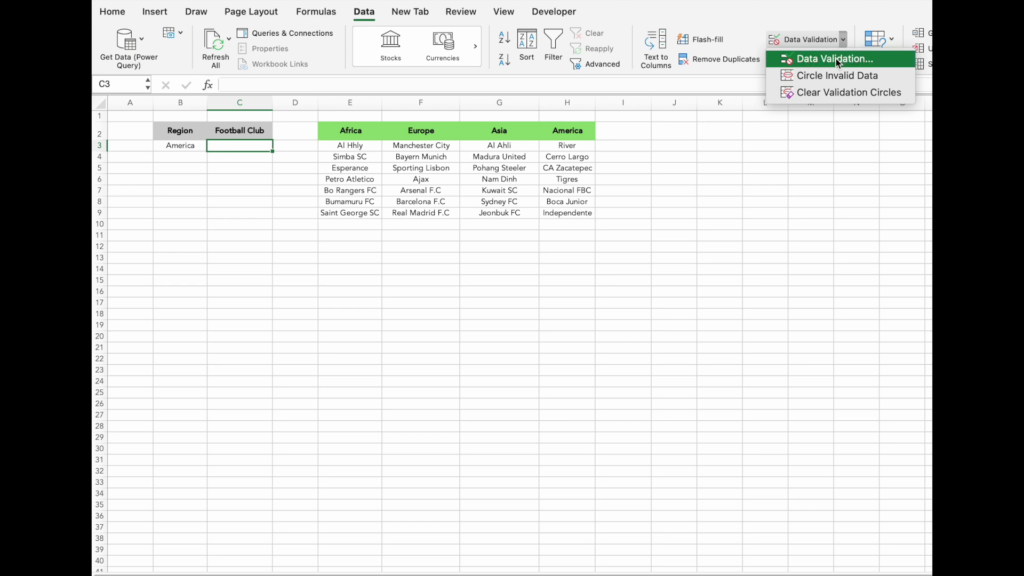
pyautogui.click(836, 58)
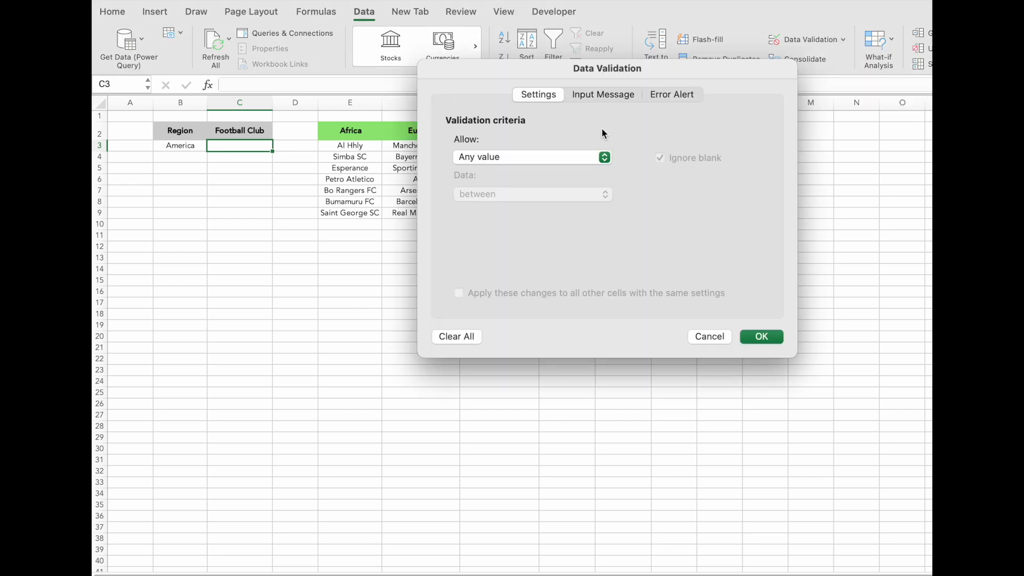
pyautogui.click(586, 157)
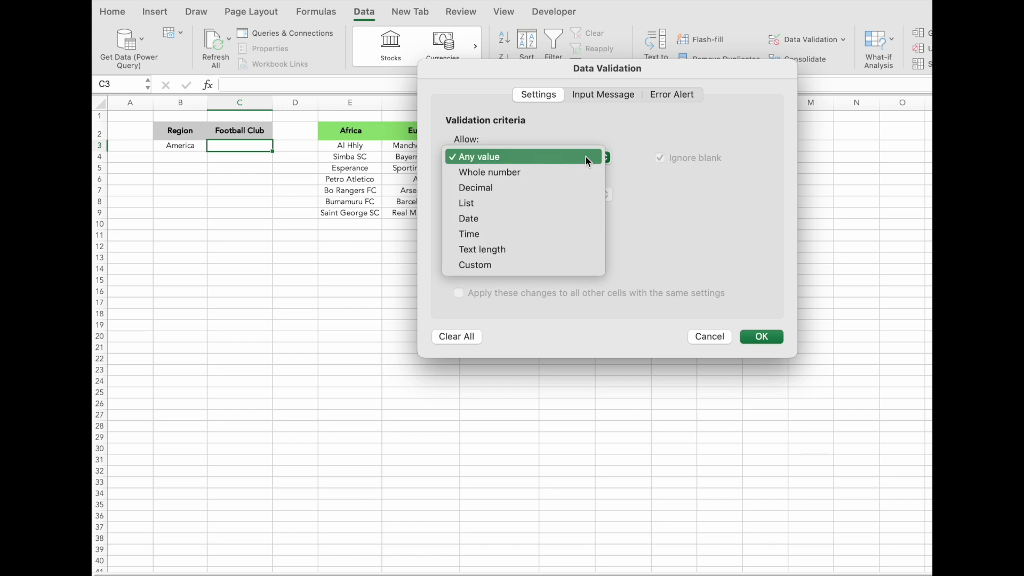
pyautogui.click(539, 203)
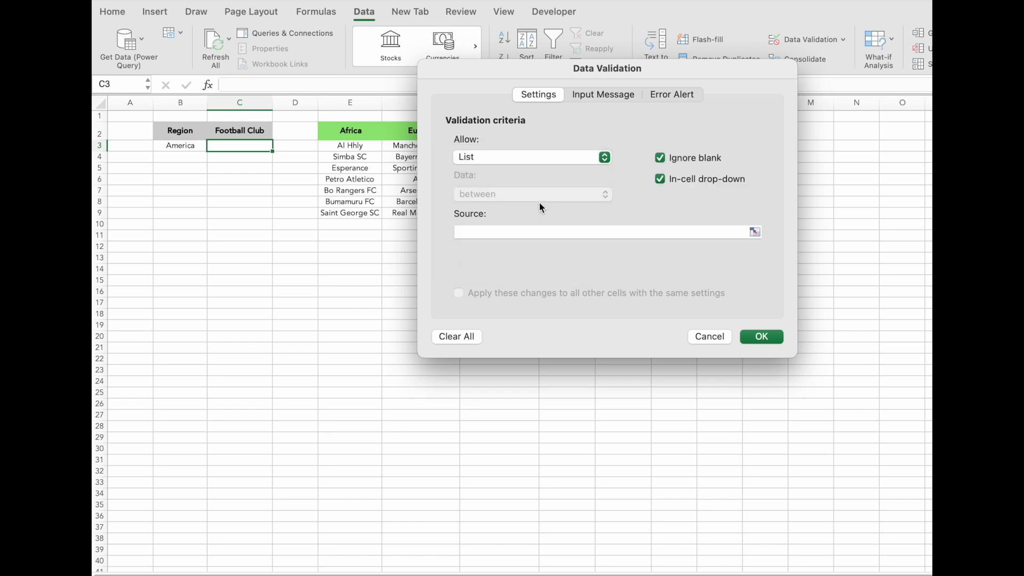
pyautogui.click(519, 232)
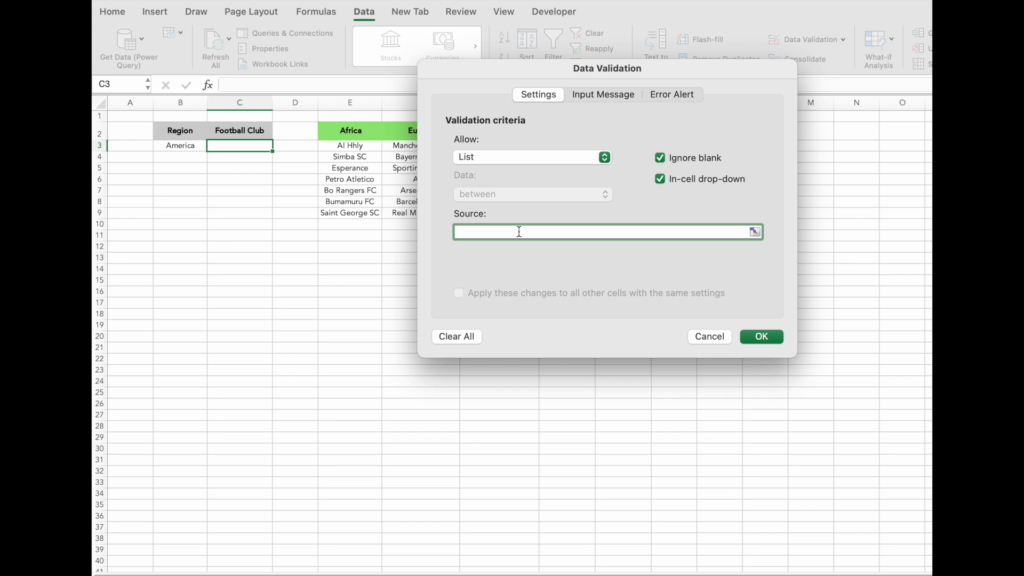
pyautogui.write('=xlookup(')
pyautogui.click(178, 146)
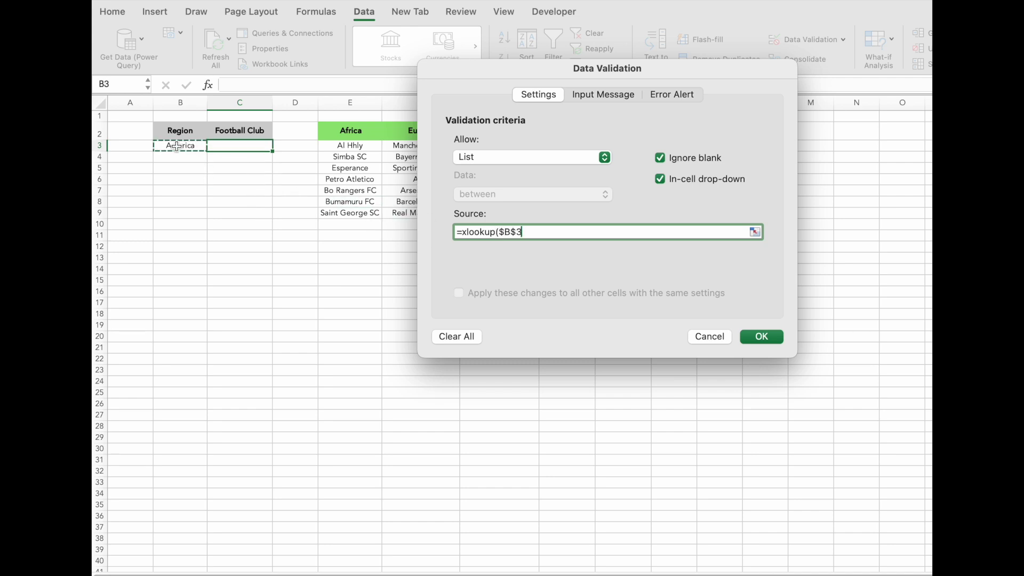
pyautogui.click(504, 232)
pyautogui.press('BackSpace')
pyautogui.click(509, 232)
pyautogui.press('BackSpace')
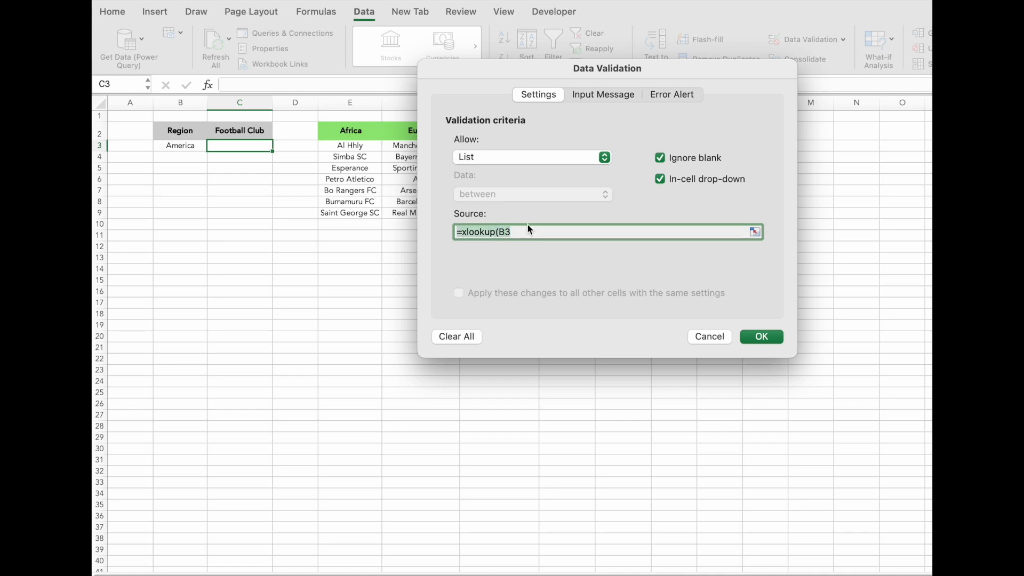
pyautogui.click(521, 233)
# Complete the source as =xlookup(B3,$E$2:$H$2,$E$3:$H$9) and apply it
pyautogui.write(',')
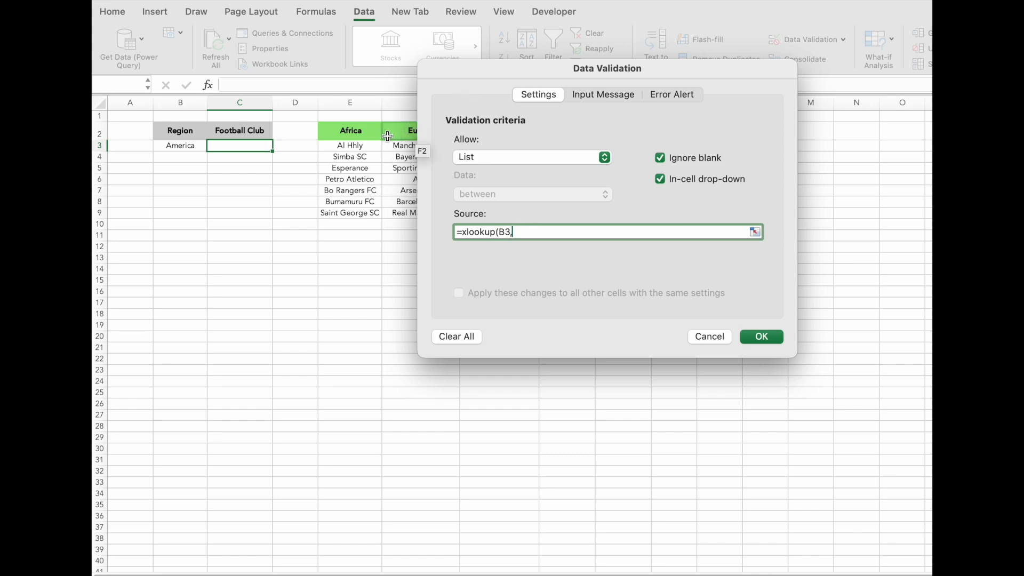
pyautogui.click(362, 133)
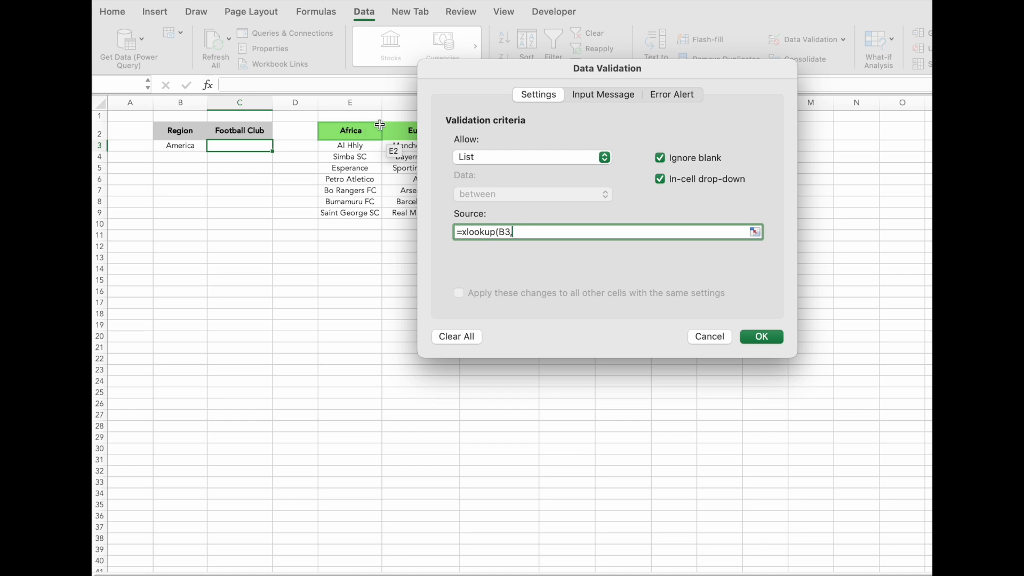
pyautogui.moveTo(463, 73); pyautogui.dragTo(399, 247)
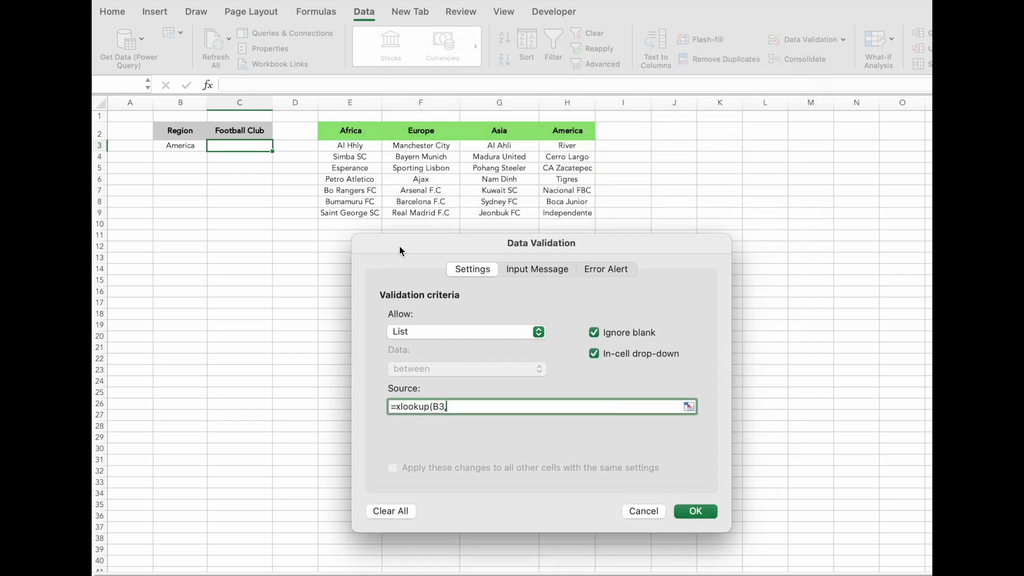
pyautogui.click(364, 130)
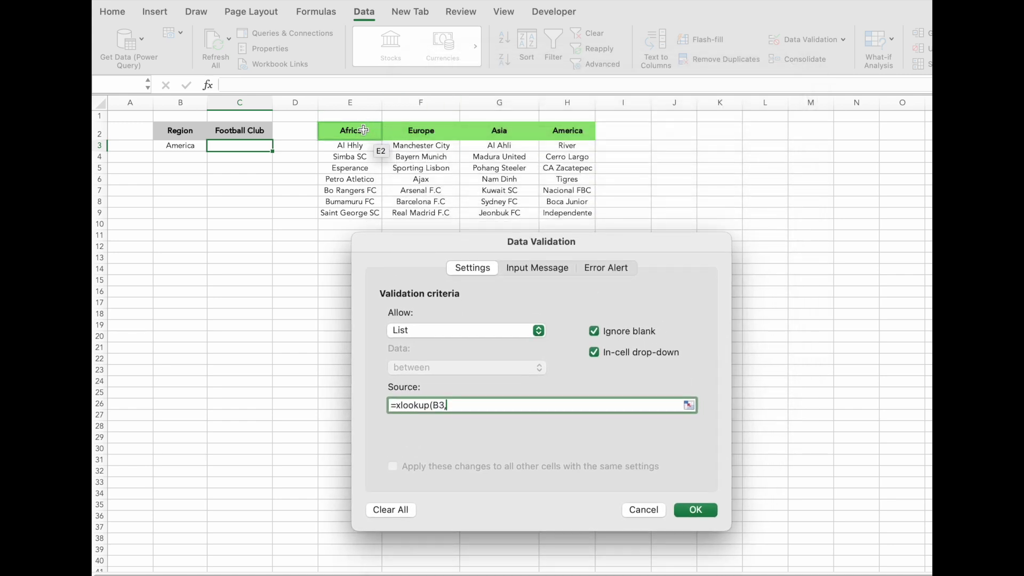
pyautogui.moveTo(363, 130); pyautogui.dragTo(552, 128)
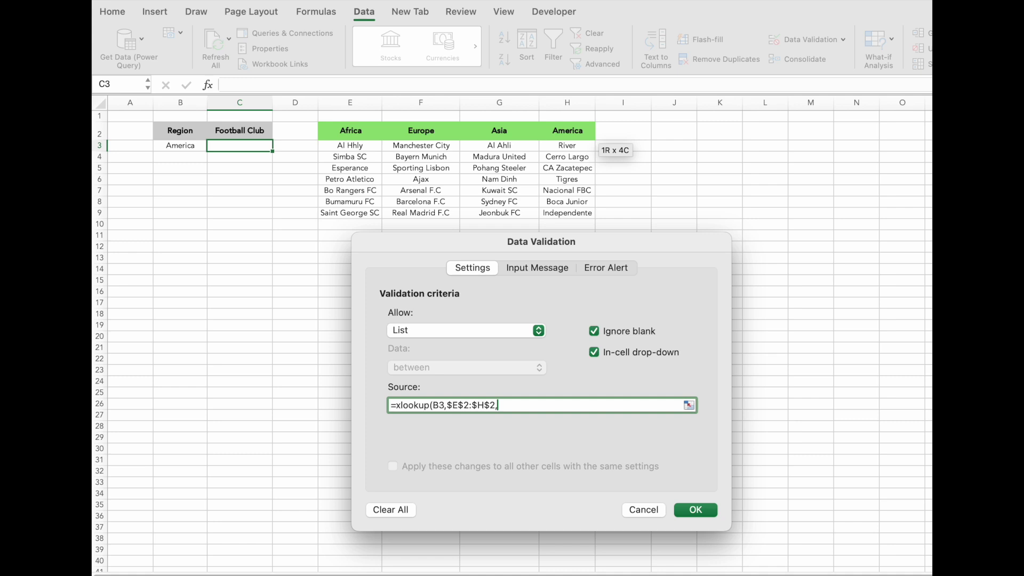
pyautogui.write(',')
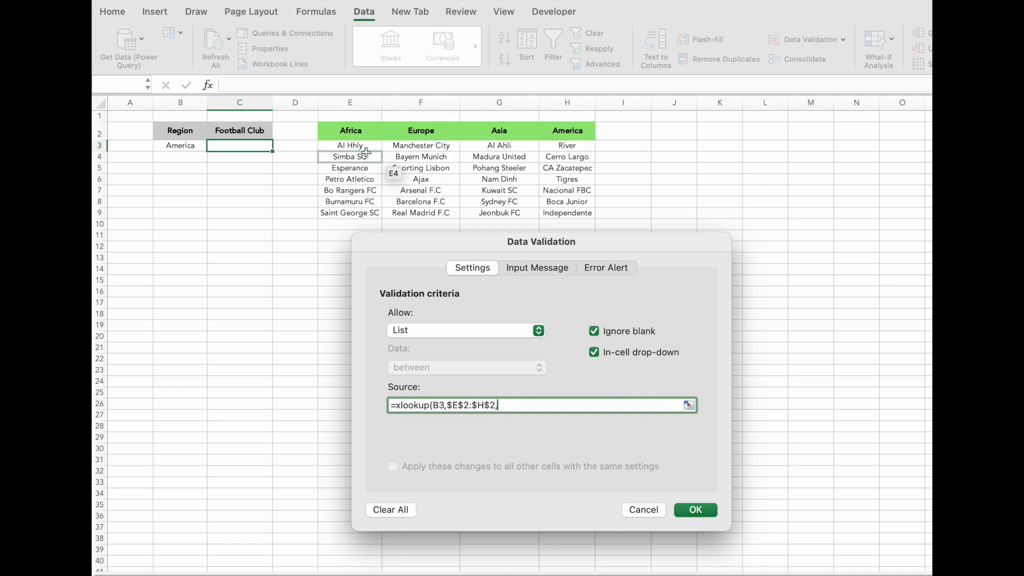
pyautogui.moveTo(362, 145); pyautogui.dragTo(565, 215)
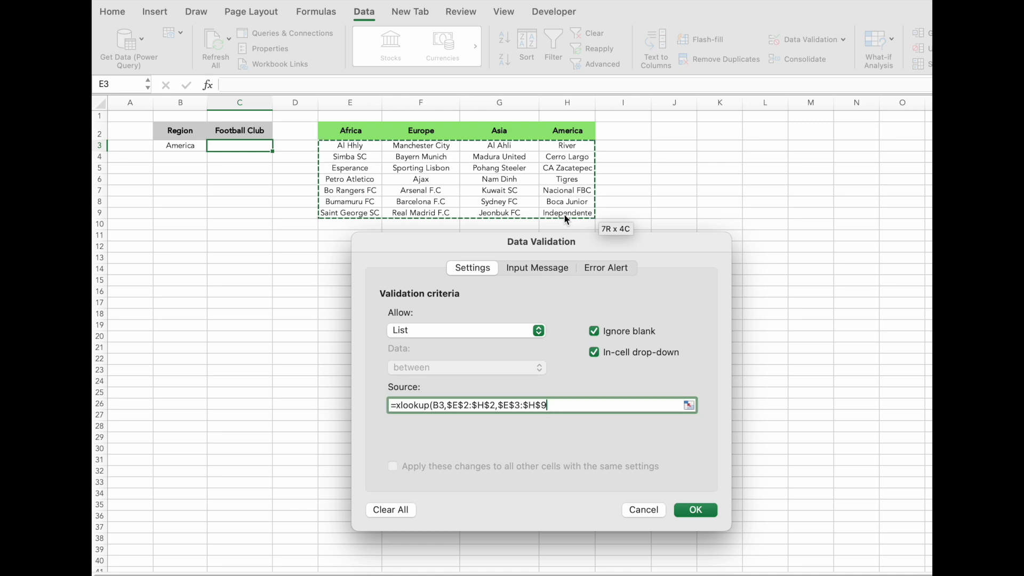
pyautogui.write(')')
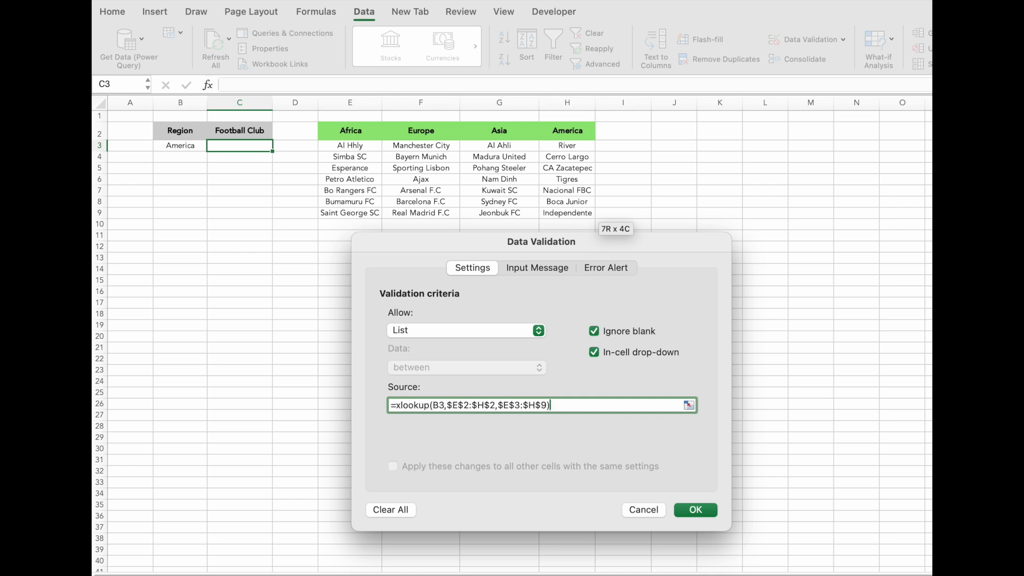
pyautogui.press('Return')
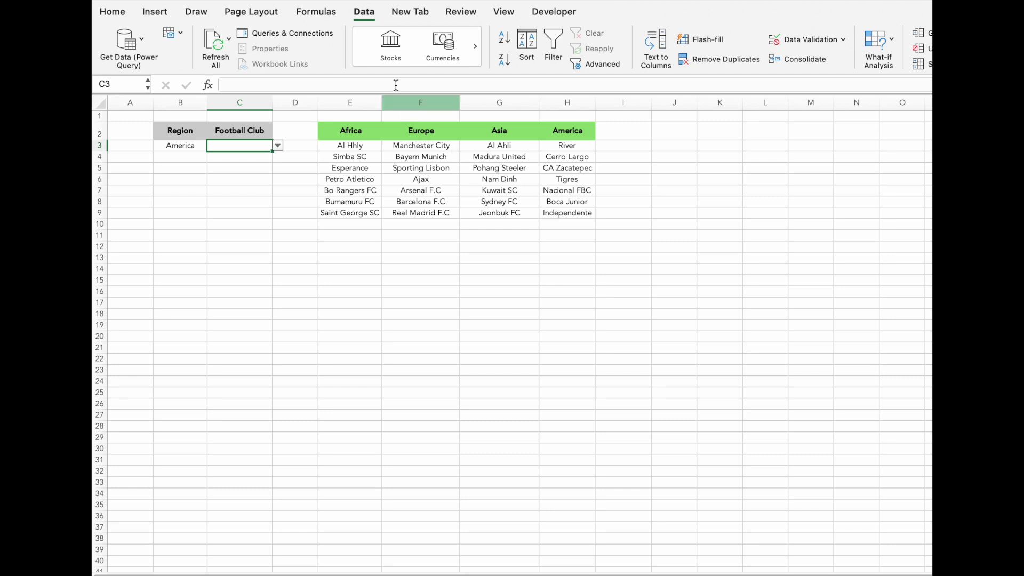
# Pick CA Zacatepec in C3, switch B3 to Asia, then choose Pohang Steeler
pyautogui.click(278, 147)
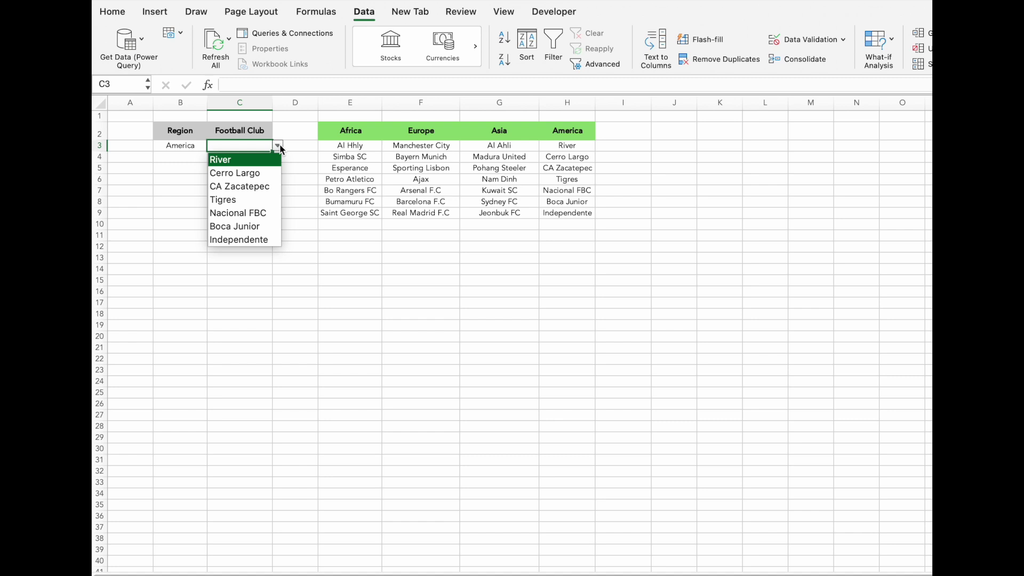
pyautogui.click(249, 177)
pyautogui.click(180, 146)
pyautogui.click(212, 146)
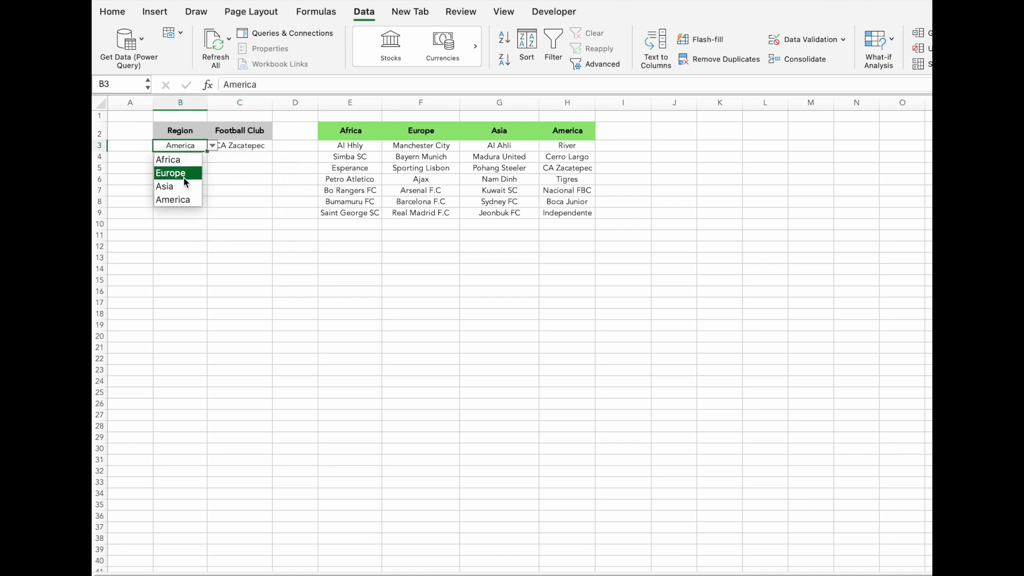
pyautogui.click(183, 187)
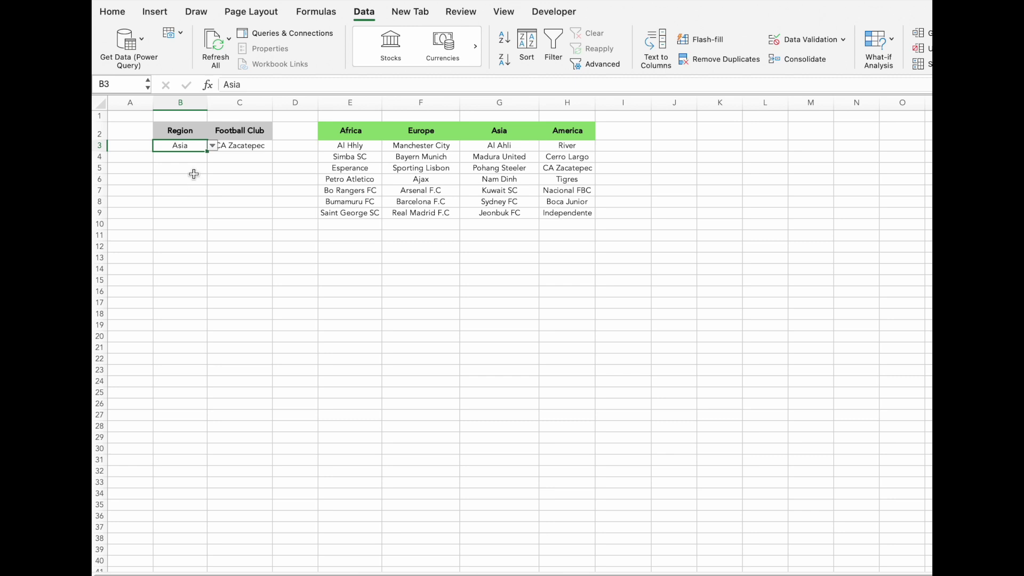
pyautogui.click(227, 147)
pyautogui.click(278, 146)
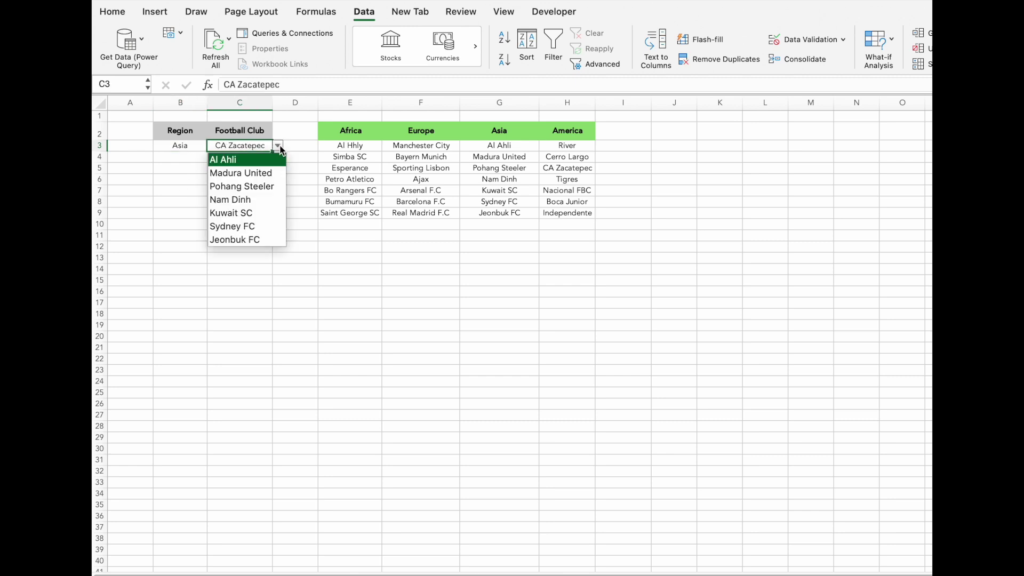
pyautogui.click(253, 187)
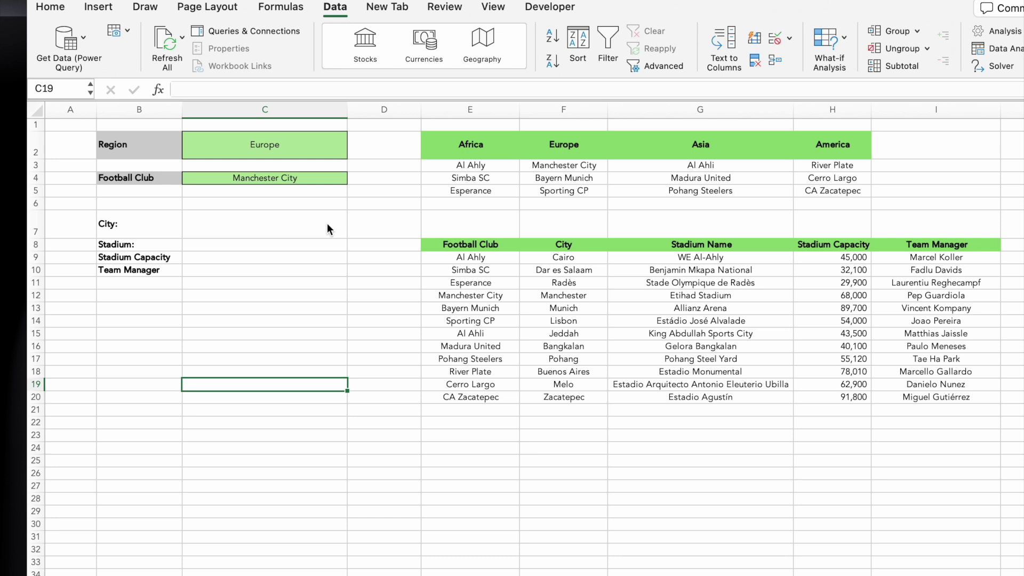
pyautogui.click(292, 225)
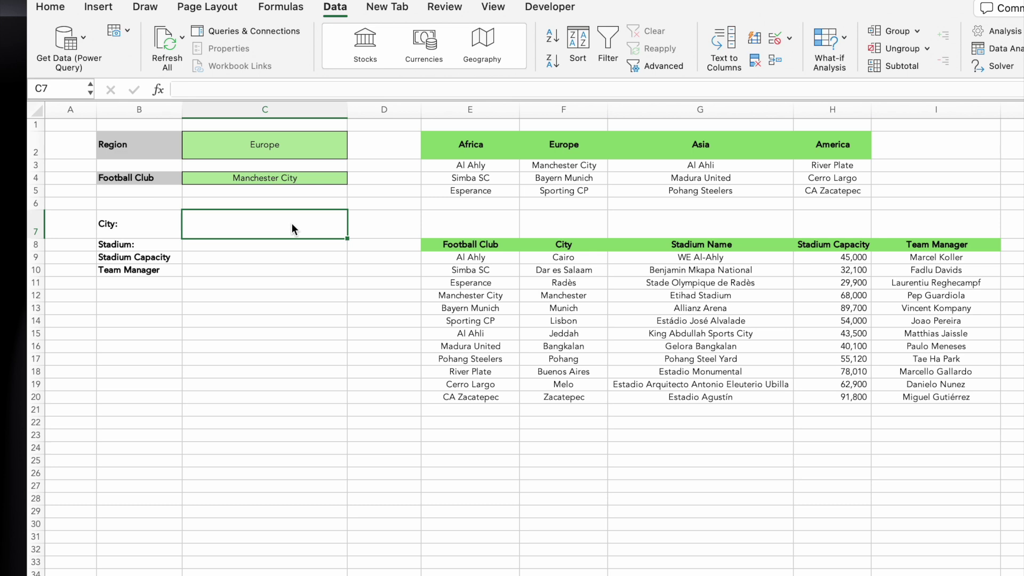
# Enter =XLOOKUP(C4,E9:E20,F9:I20) in C7 to spill Manchester City's details across row 7
pyautogui.write('=')
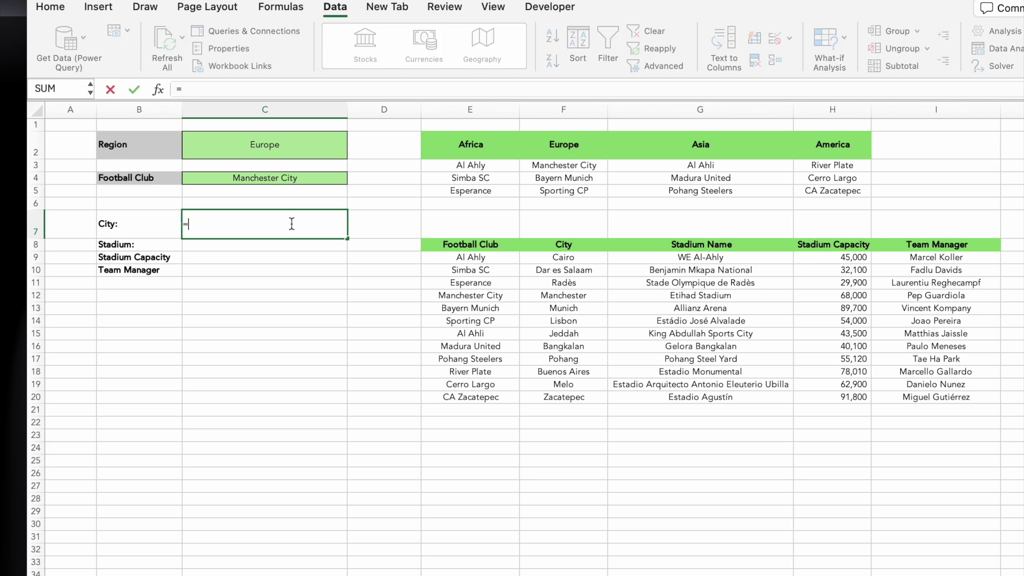
pyautogui.write('xloo')
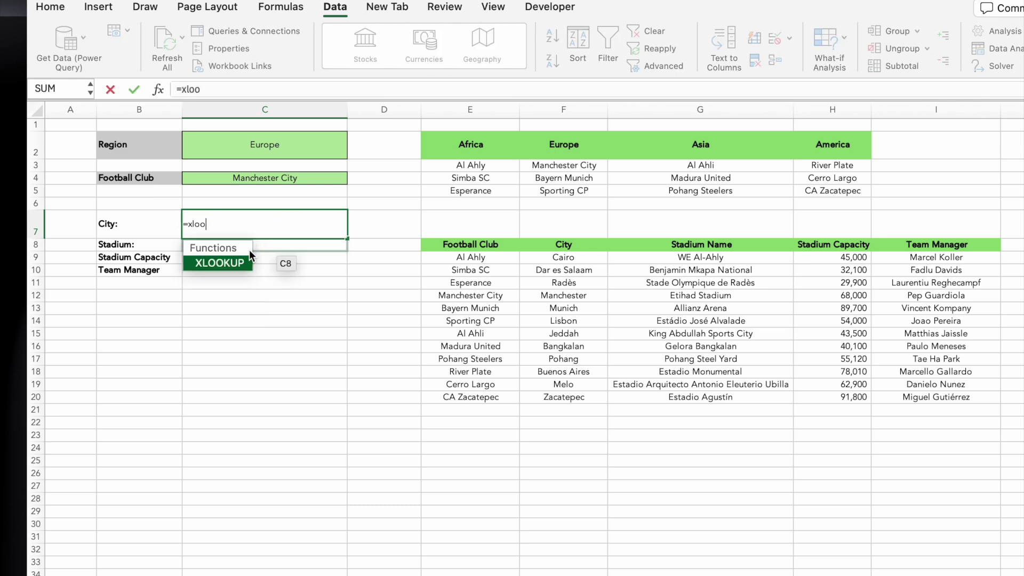
pyautogui.doubleClick(238, 263)
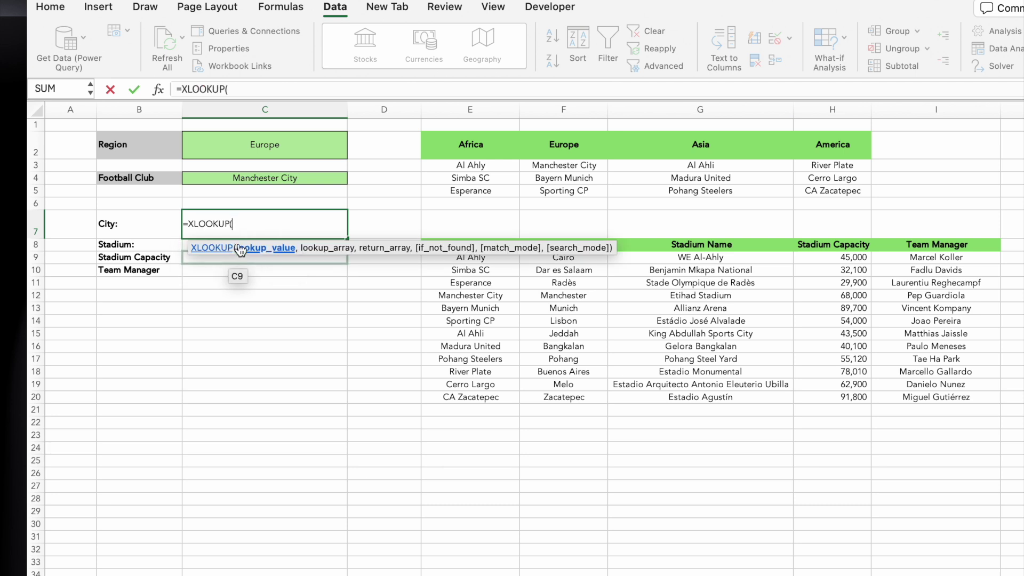
pyautogui.click(260, 183)
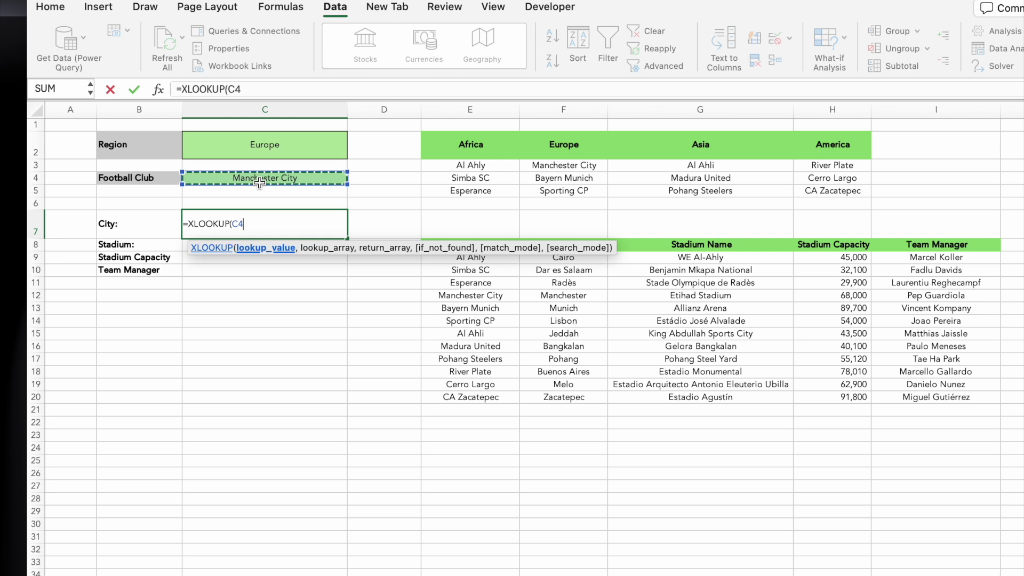
pyautogui.write(',')
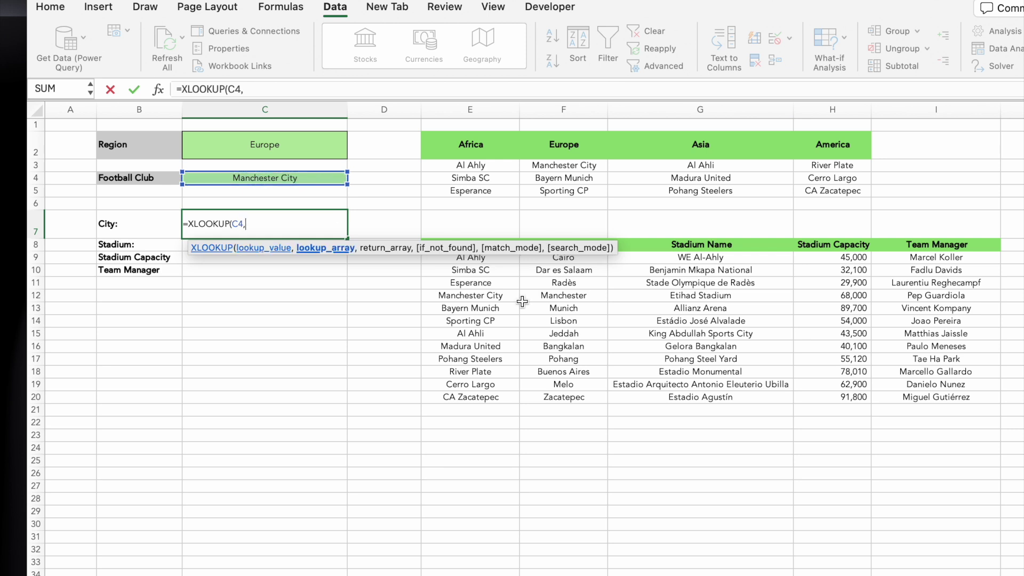
pyautogui.click(496, 261)
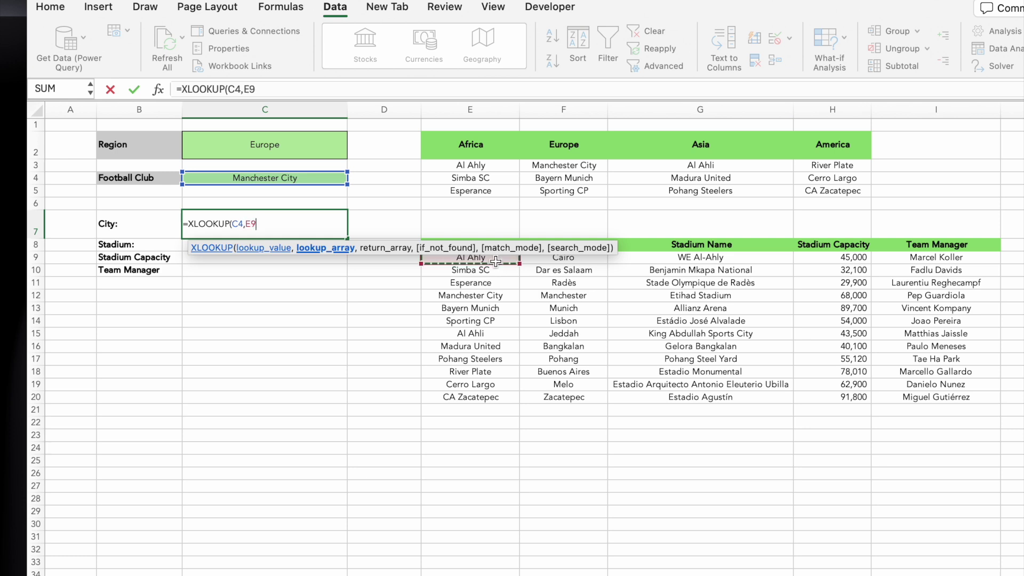
pyautogui.moveTo(496, 262); pyautogui.dragTo(497, 397)
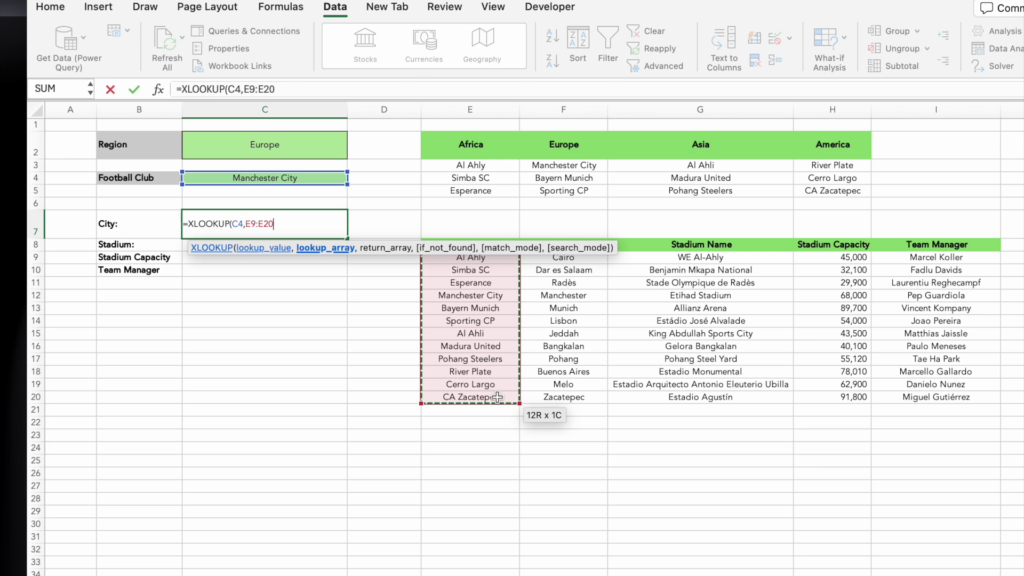
pyautogui.write(',')
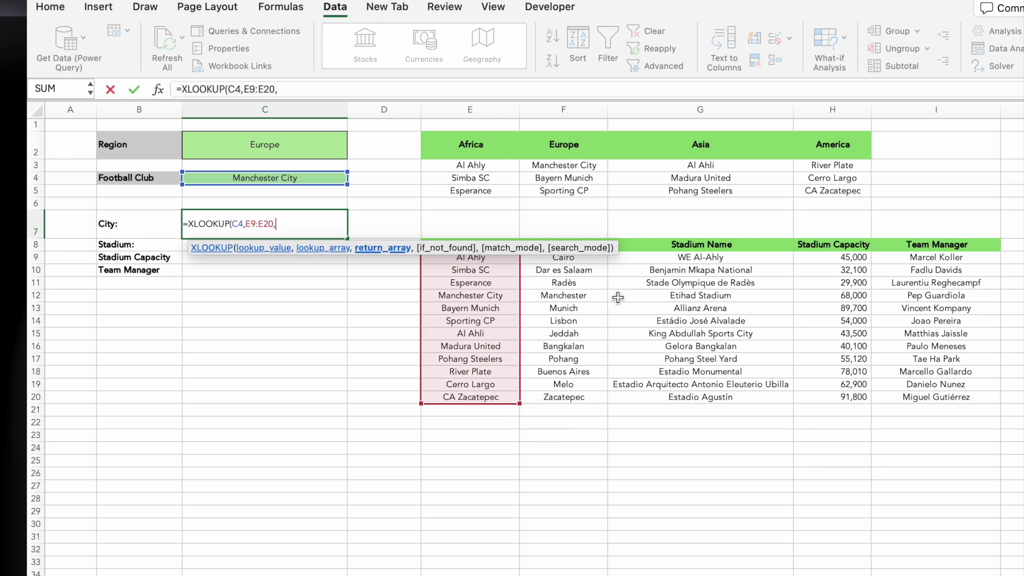
pyautogui.moveTo(573, 257); pyautogui.dragTo(890, 391)
pyautogui.write(')')
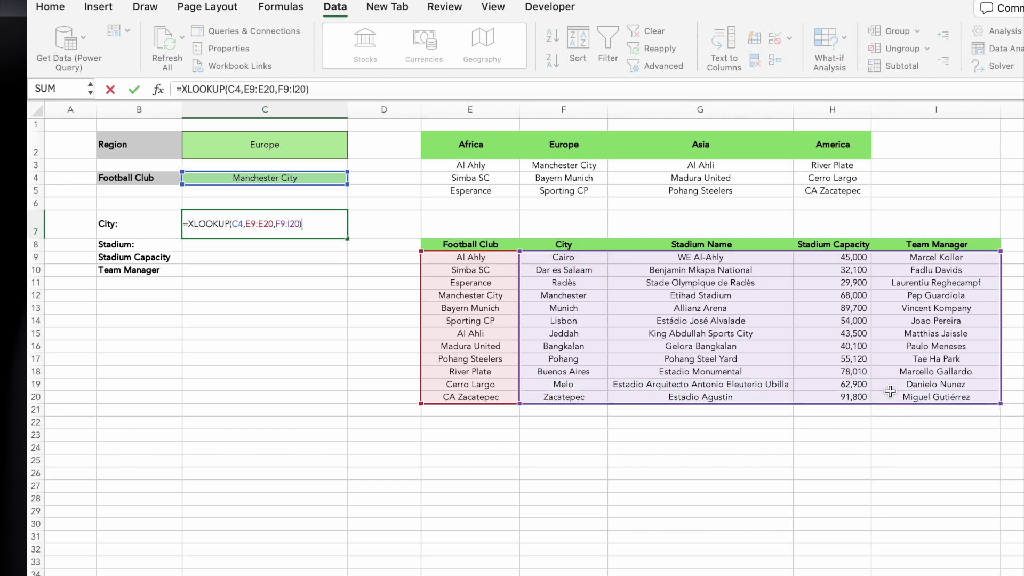
pyautogui.press('Return')
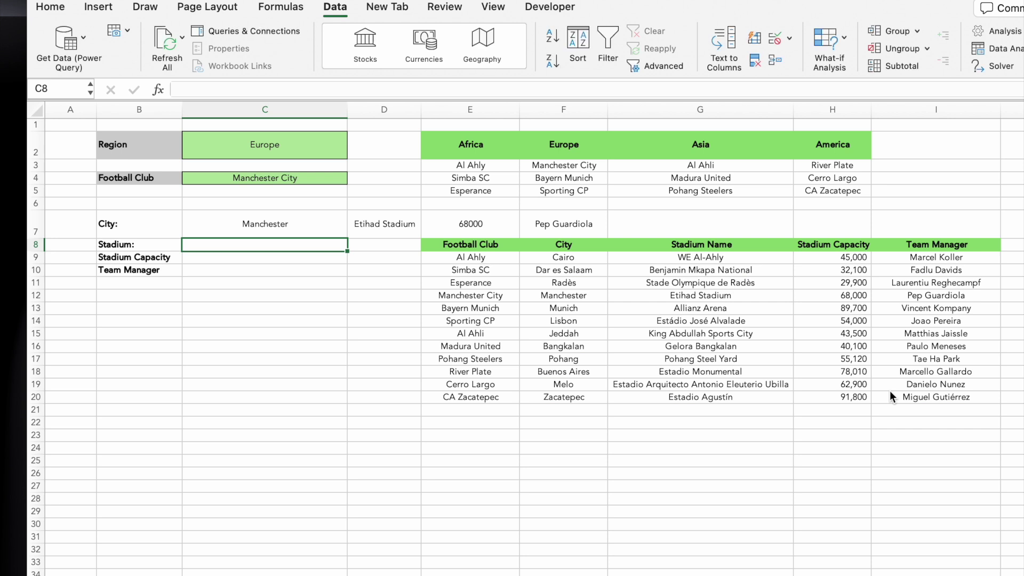
# Wrap C7's lookup in TRANSPOSE so the details spill down C7:C10
pyautogui.click(323, 227)
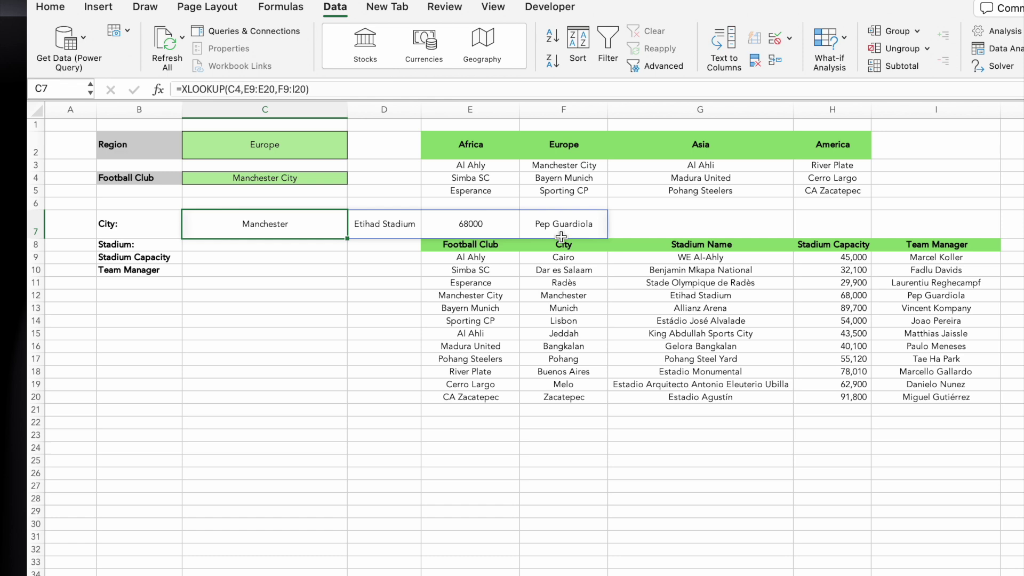
pyautogui.click(184, 91)
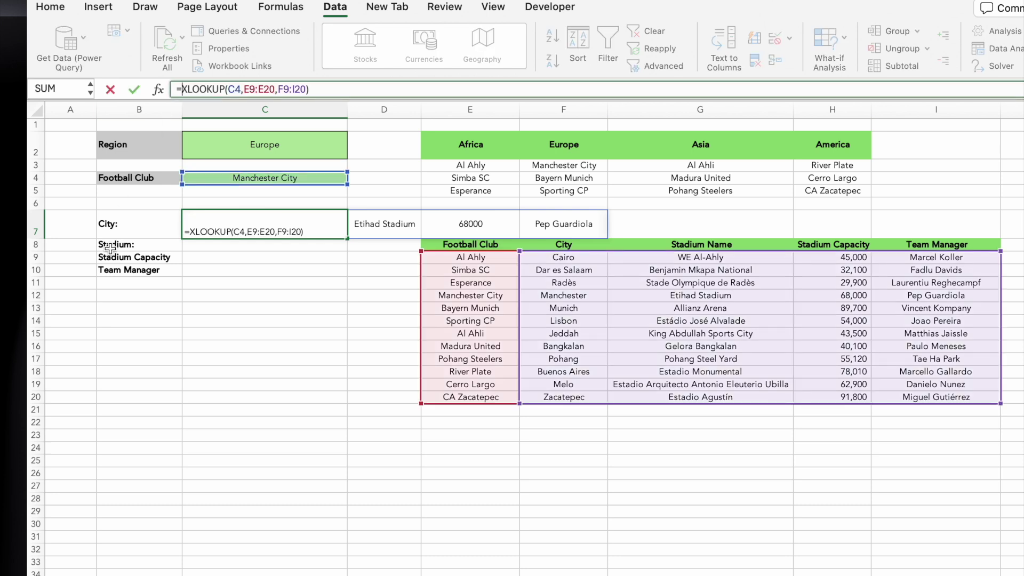
pyautogui.write('transpose')
pyautogui.press('Tab')
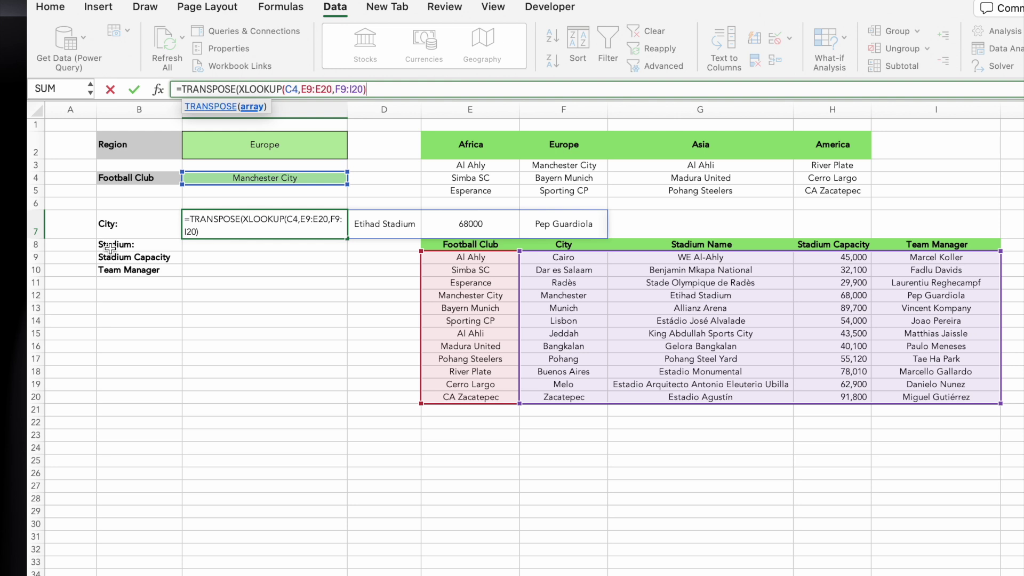
pyautogui.write(')')
pyautogui.press('Return')
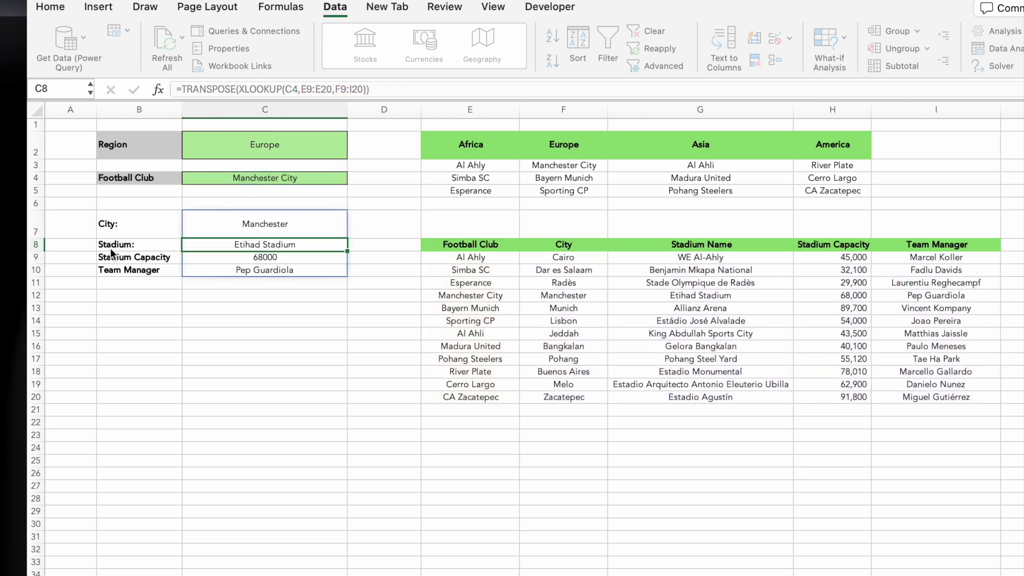
pyautogui.click(81, 341)
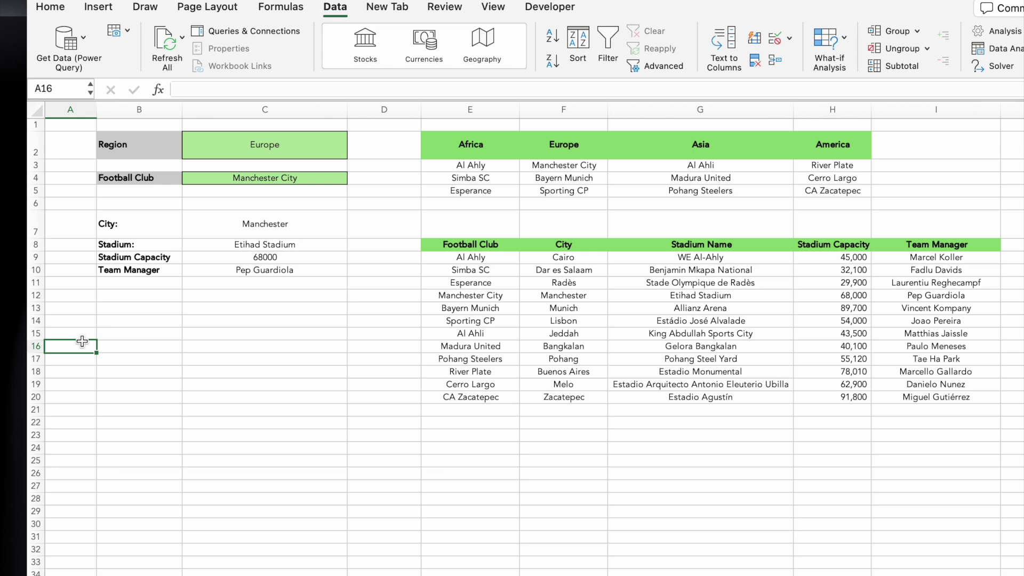
# Select the spilled details, then set the Region in C2 to Africa
pyautogui.moveTo(247, 231); pyautogui.dragTo(249, 270)
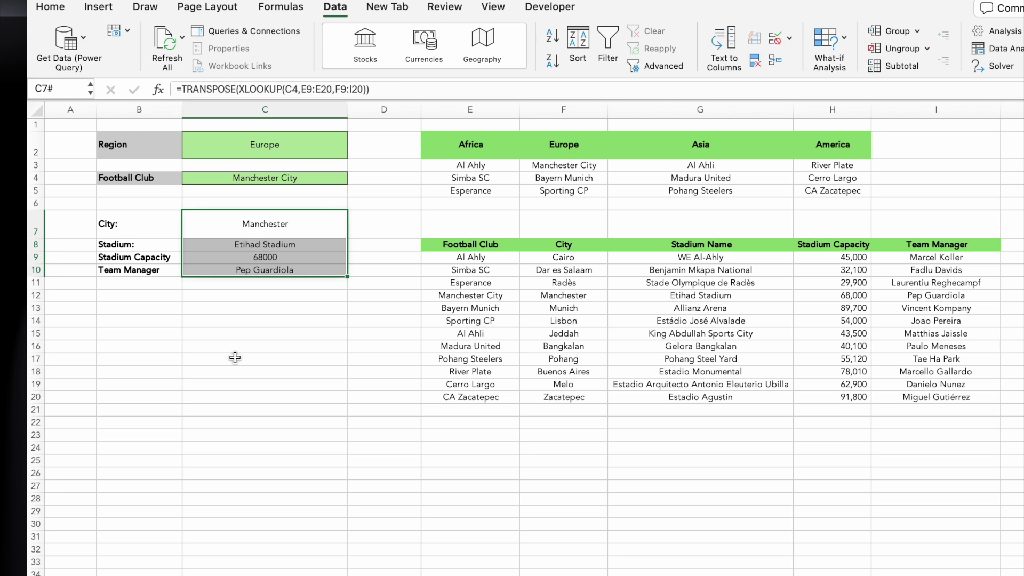
pyautogui.click(235, 358)
pyautogui.click(310, 152)
pyautogui.click(354, 153)
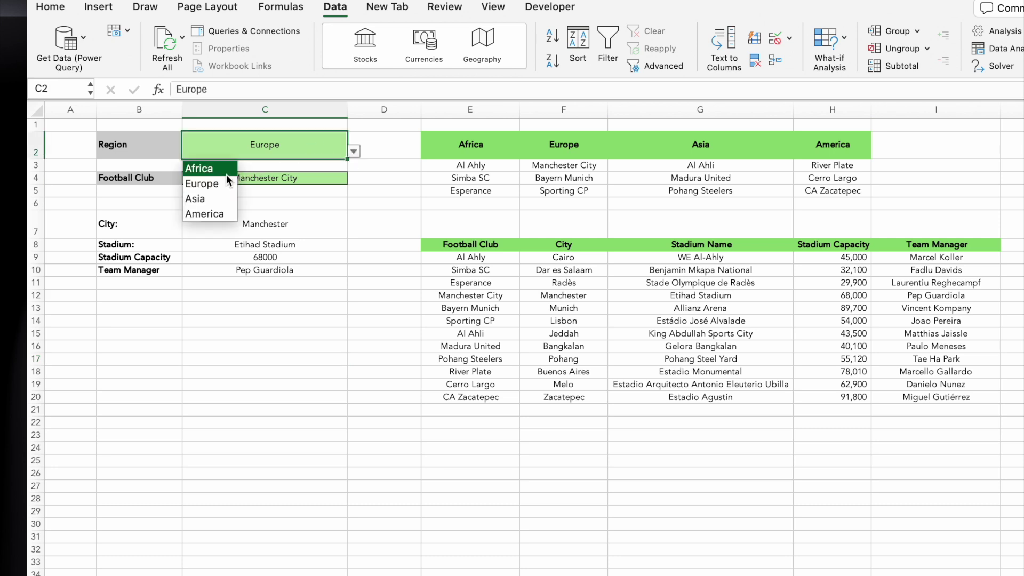
pyautogui.click(227, 167)
# Choose Simba SC as the Football Club in C4, then reopen the Region choices
pyautogui.click(323, 178)
pyautogui.click(353, 179)
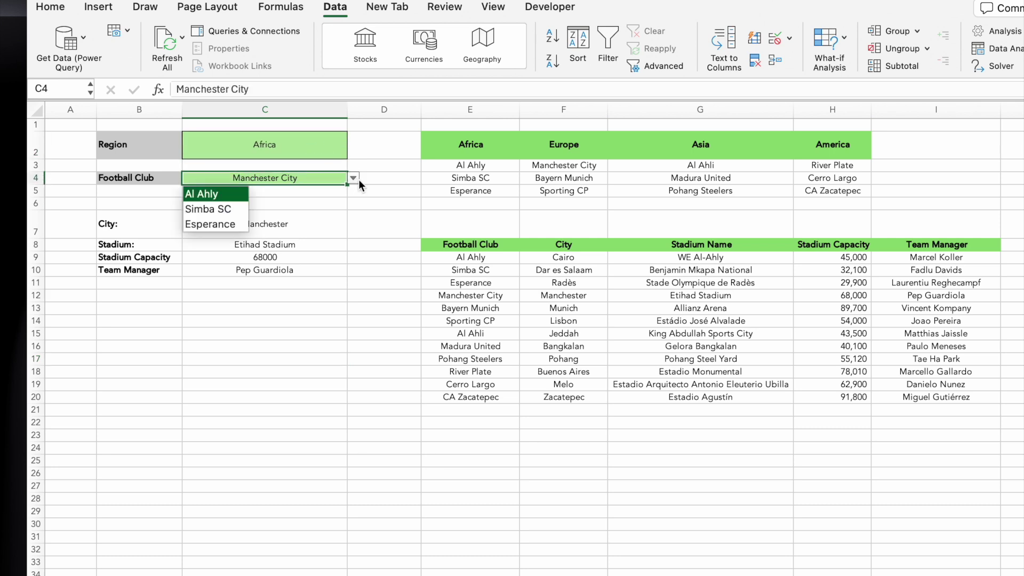
pyautogui.click(229, 209)
pyautogui.click(186, 359)
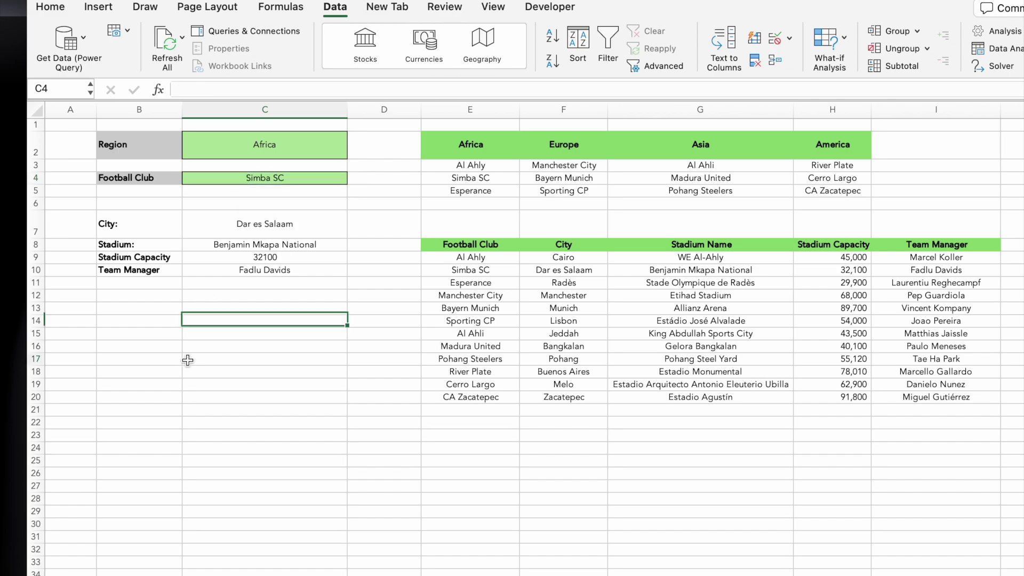
pyautogui.click(312, 154)
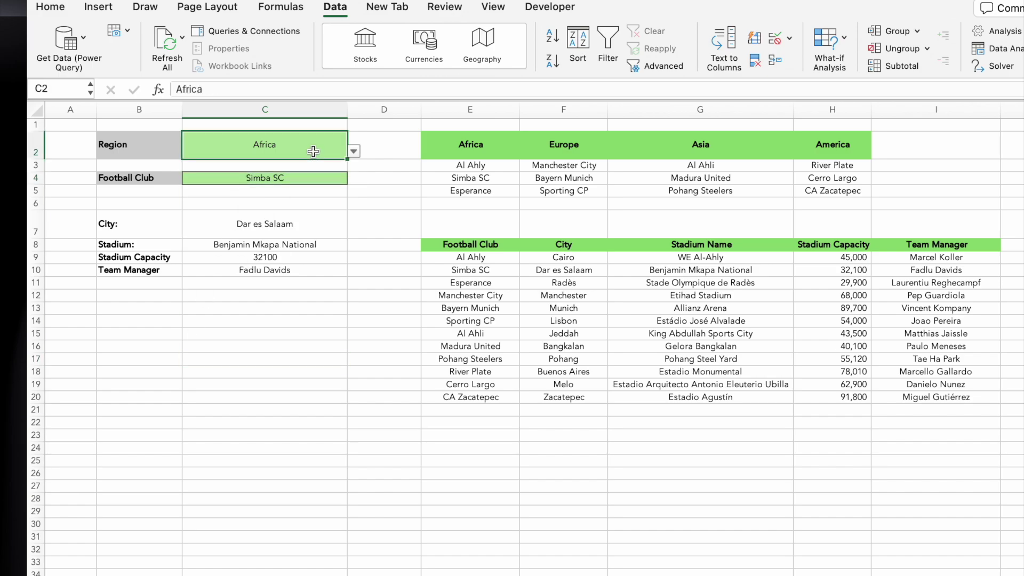
pyautogui.click(354, 154)
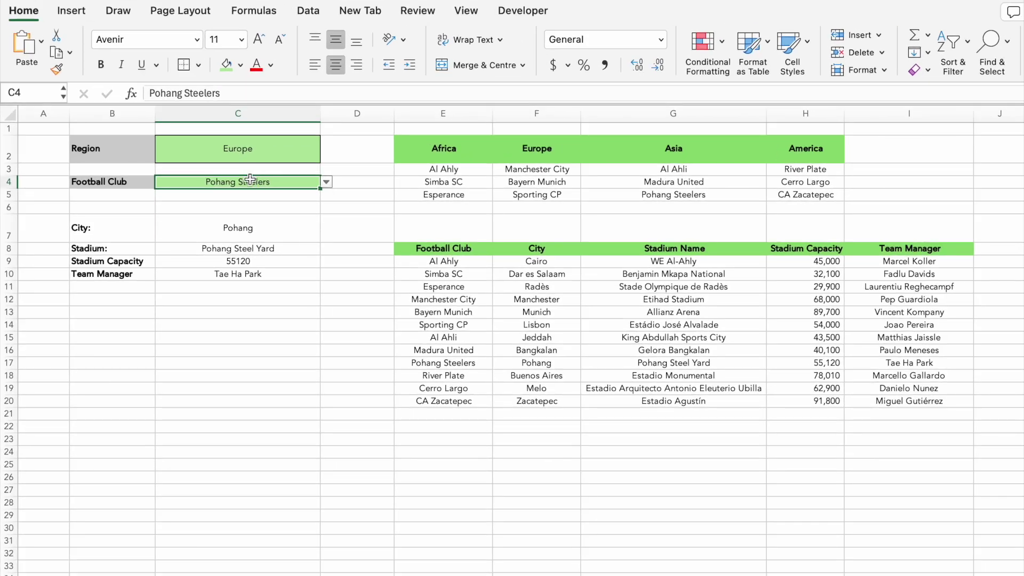
pyautogui.click(253, 151)
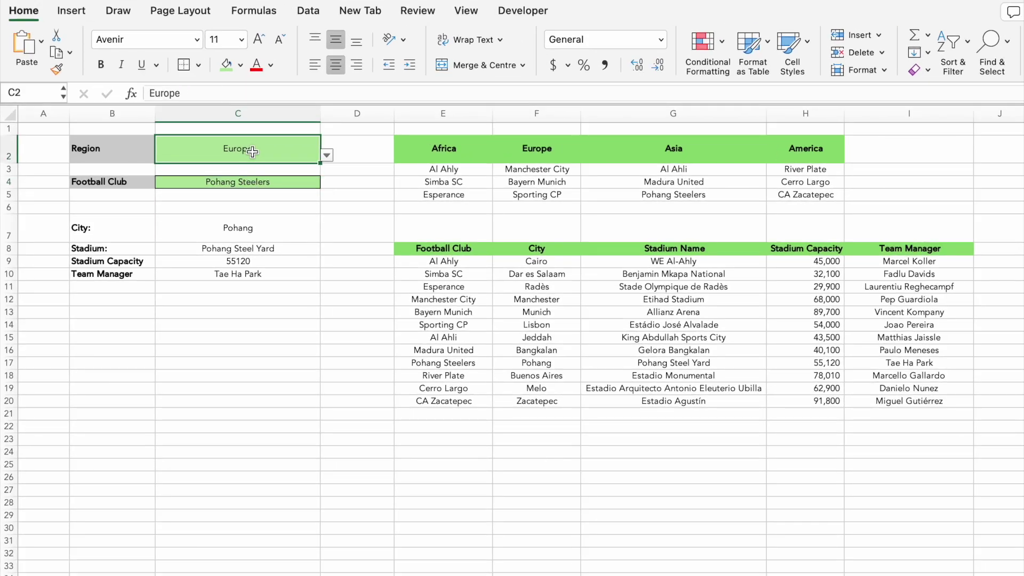
pyautogui.click(529, 156)
pyautogui.moveTo(528, 156); pyautogui.dragTo(525, 198)
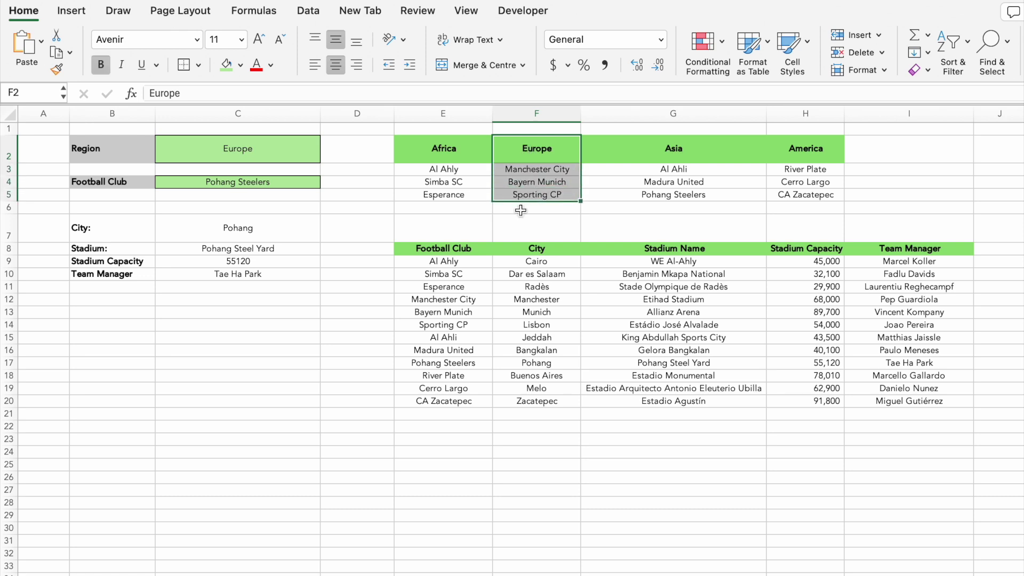
pyautogui.click(237, 183)
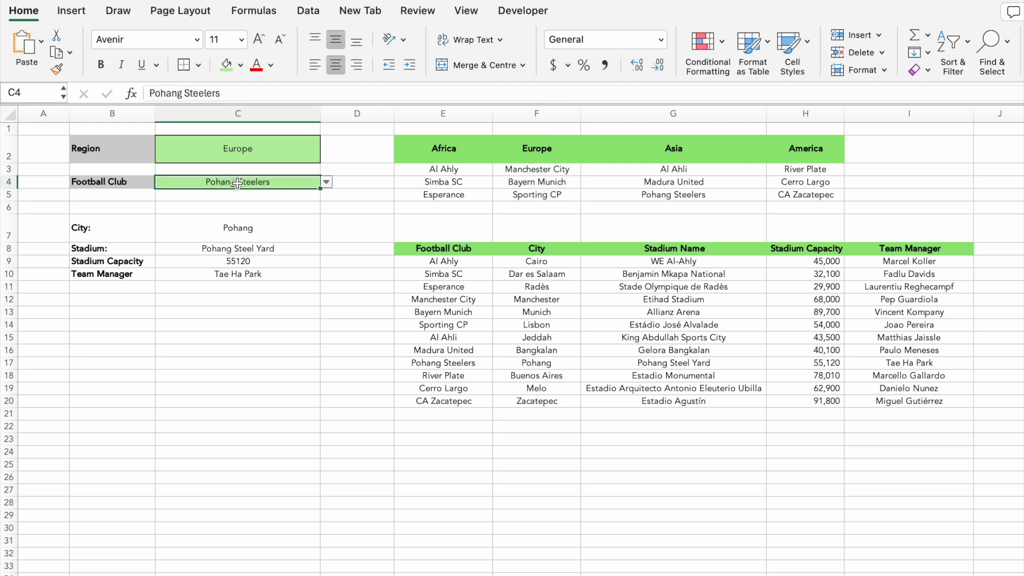
pyautogui.click(685, 190)
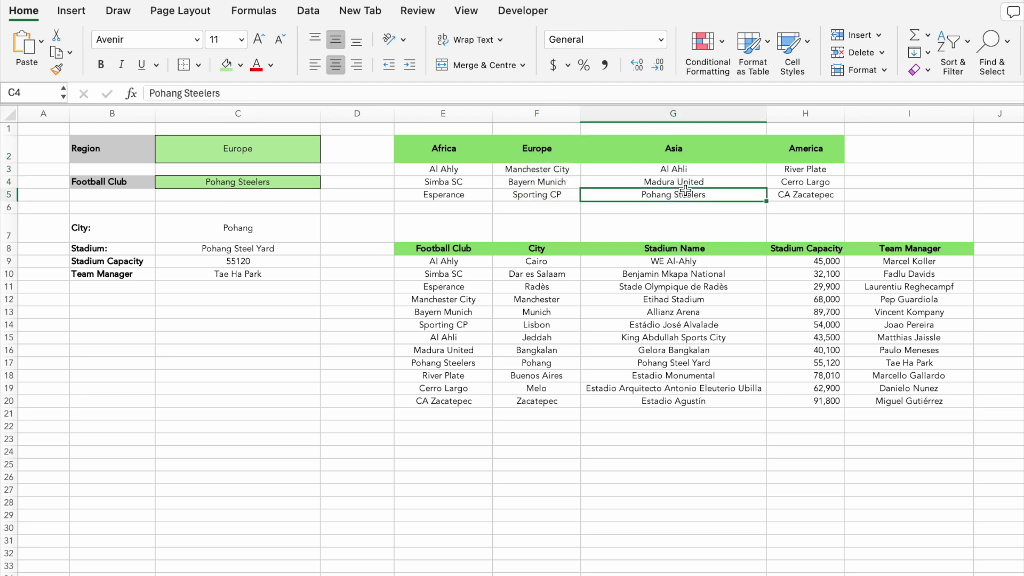
pyautogui.moveTo(685, 188); pyautogui.dragTo(687, 161)
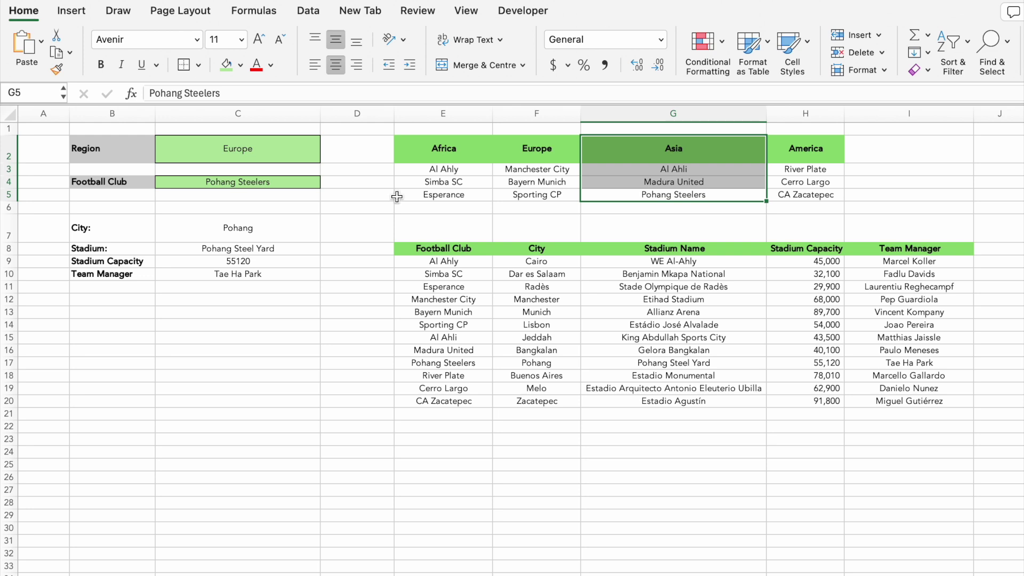
pyautogui.click(284, 185)
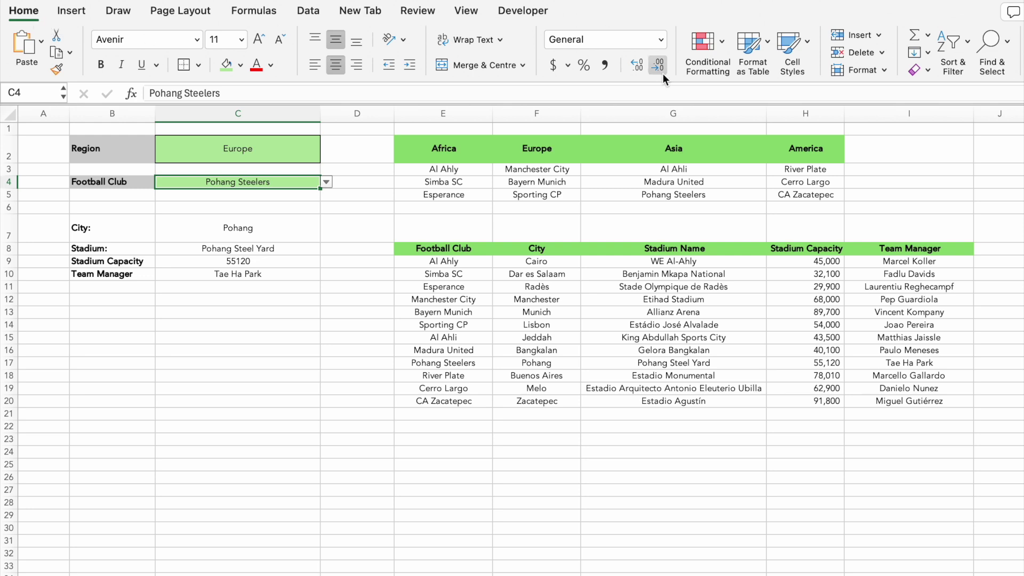
# Start a new Classic-style conditional formatting rule using a formula
pyautogui.click(719, 46)
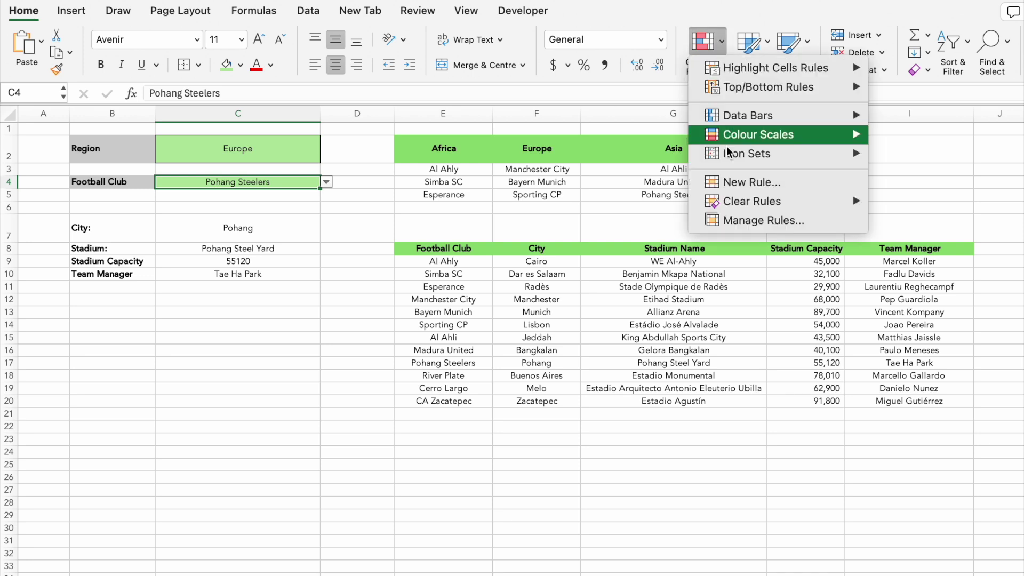
pyautogui.click(735, 184)
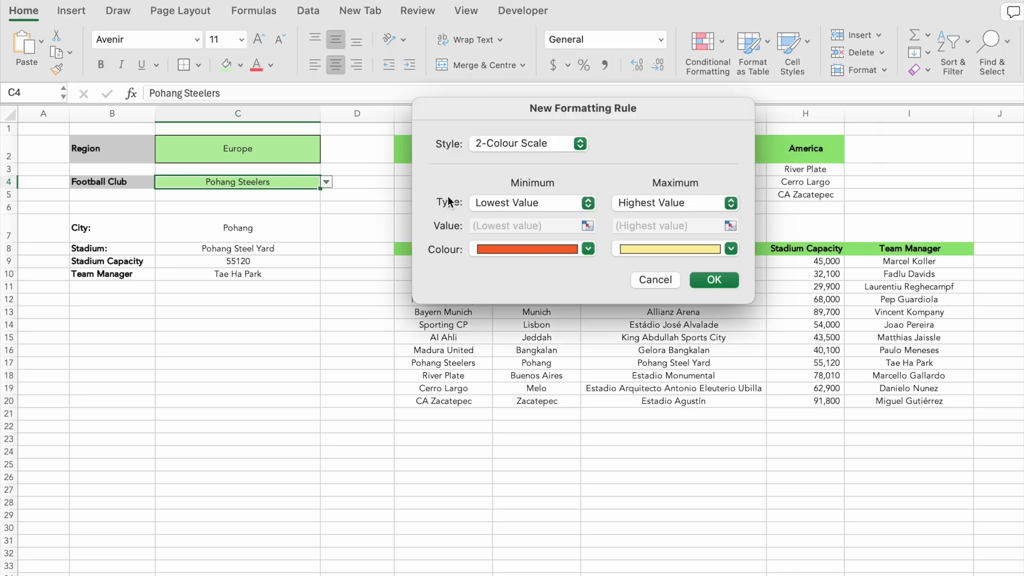
pyautogui.click(481, 150)
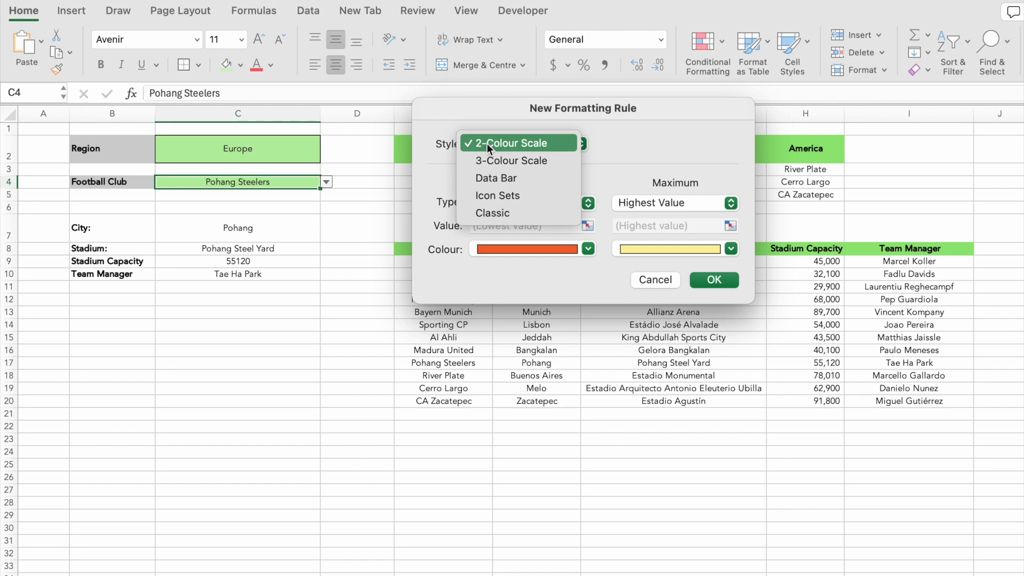
pyautogui.click(495, 213)
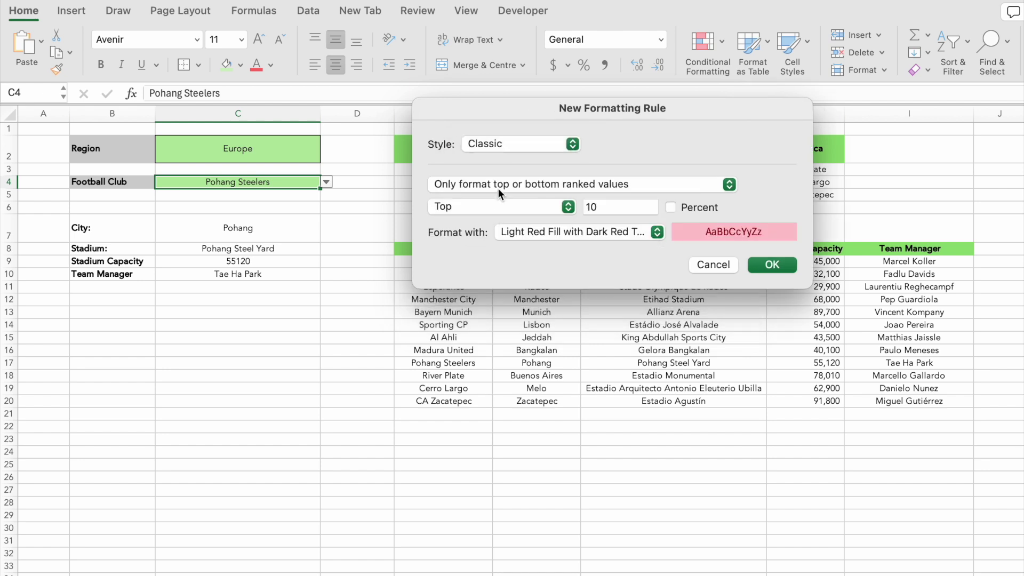
pyautogui.click(498, 187)
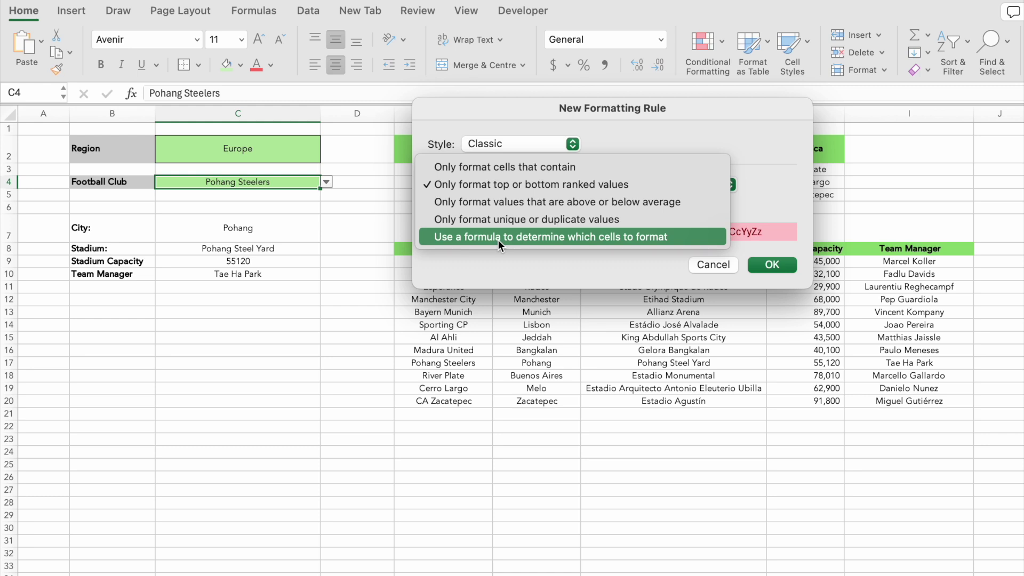
pyautogui.click(498, 240)
# Enter the rule formula =XLOOKUP(C2,E2:H2,E3:H5 using the region headers and club lists
pyautogui.click(495, 206)
pyautogui.write('=')
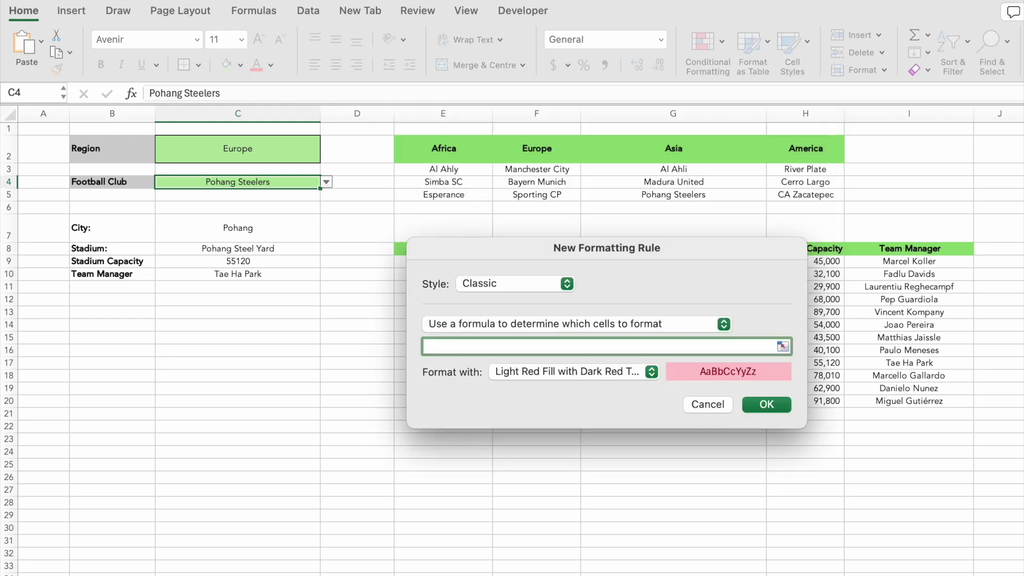
pyautogui.write('XLOOKUP(')
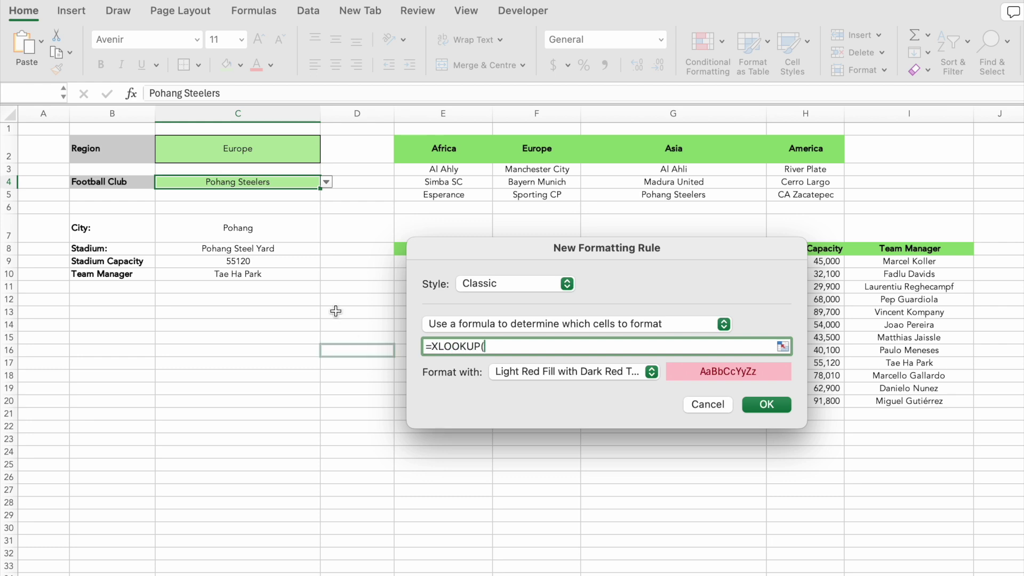
pyautogui.click(237, 158)
pyautogui.write(',')
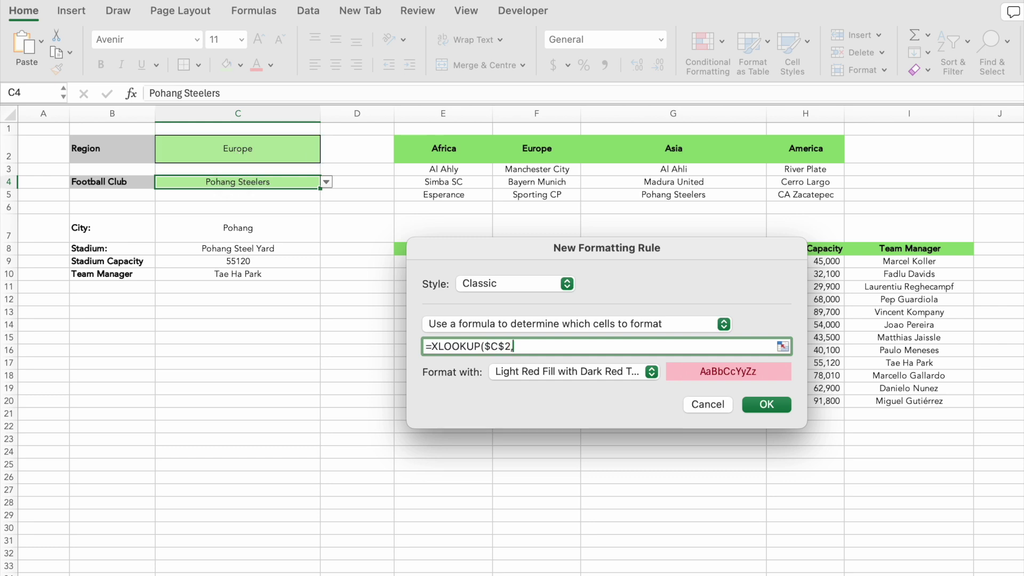
pyautogui.moveTo(406, 144); pyautogui.dragTo(791, 147)
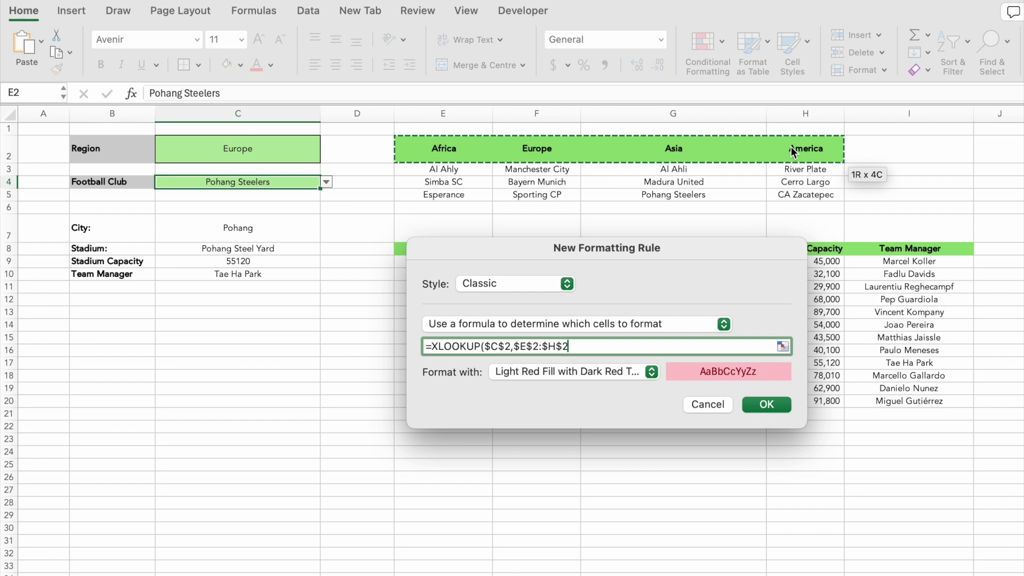
pyautogui.write(',')
pyautogui.click(471, 168)
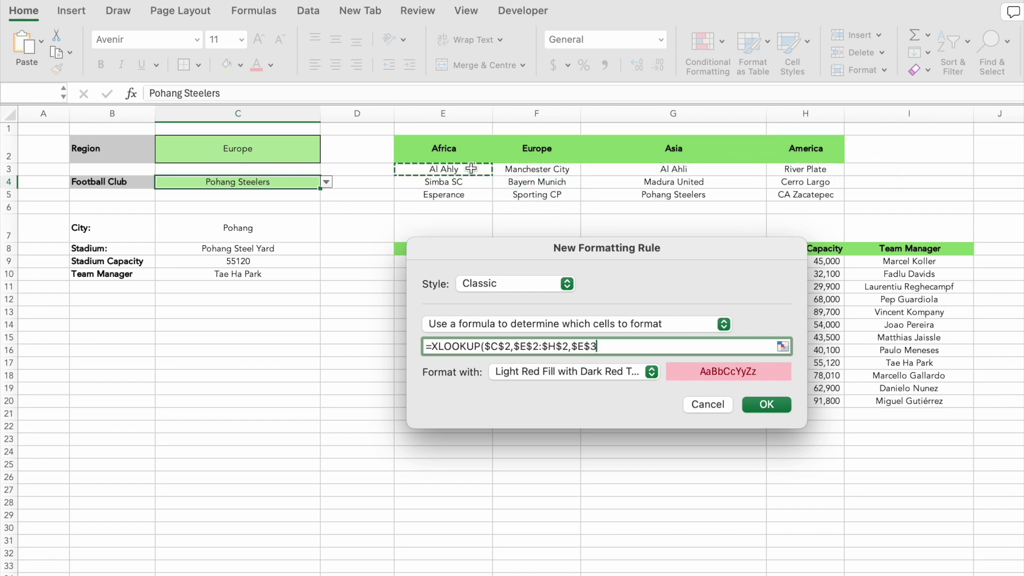
pyautogui.moveTo(471, 168); pyautogui.dragTo(783, 199)
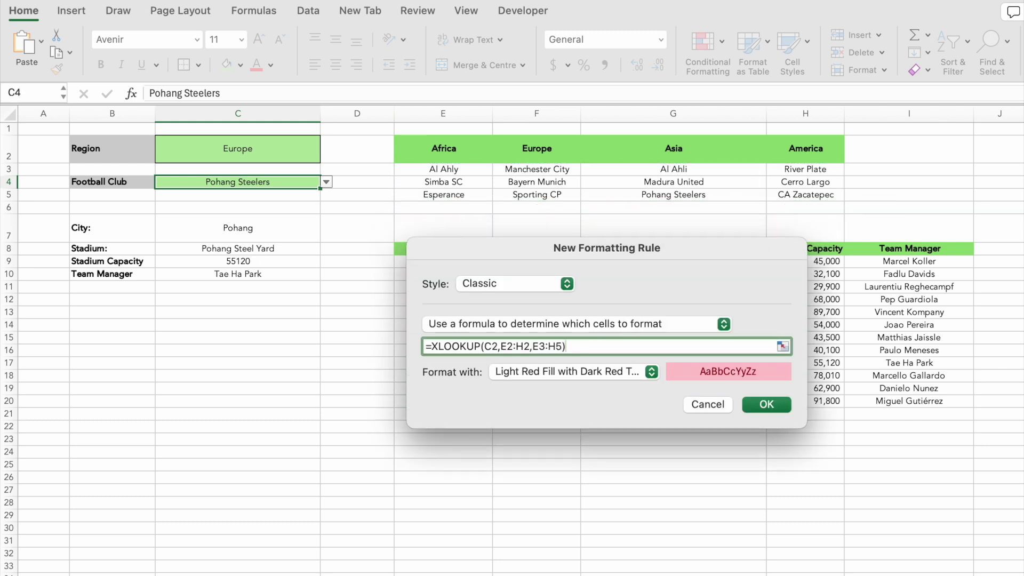
# Wrap the rule formula as =COUNTIFS(XLOOKUP(C2,E2:H2,E3:H5),C4)=0 using C4 as criterion
pyautogui.click(432, 346)
pyautogui.write('COU')
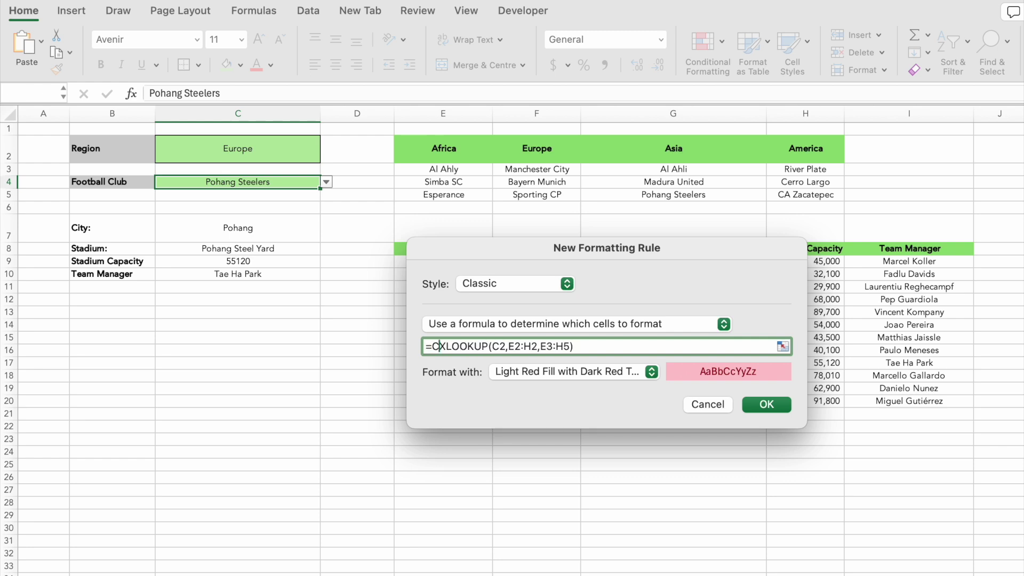
pyautogui.write('NTIFS(')
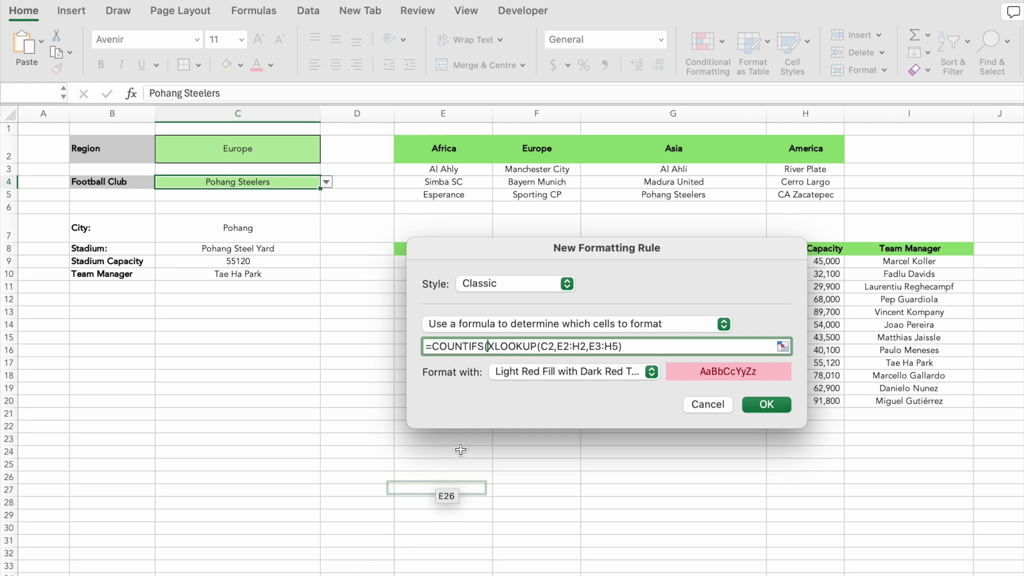
pyautogui.click(633, 346)
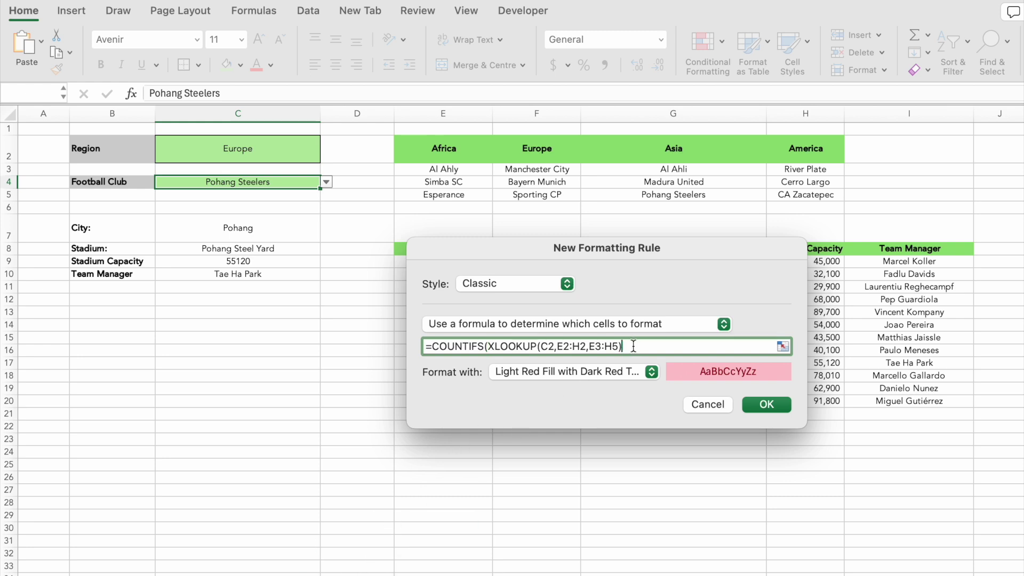
pyautogui.click(297, 181)
pyautogui.write(')=0')
# Define a custom format with white font colour and a red cell fill
pyautogui.click(650, 372)
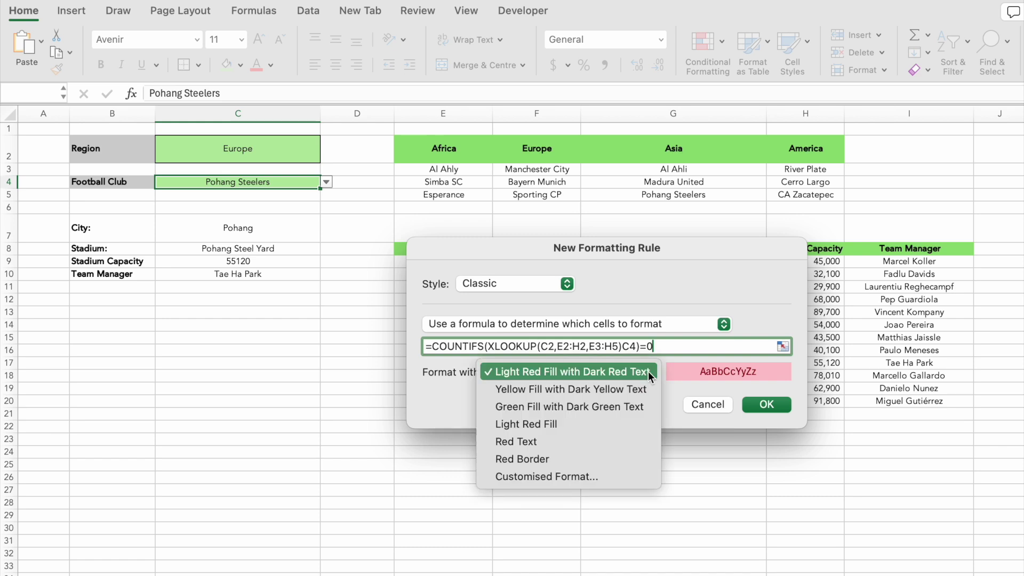
pyautogui.click(582, 477)
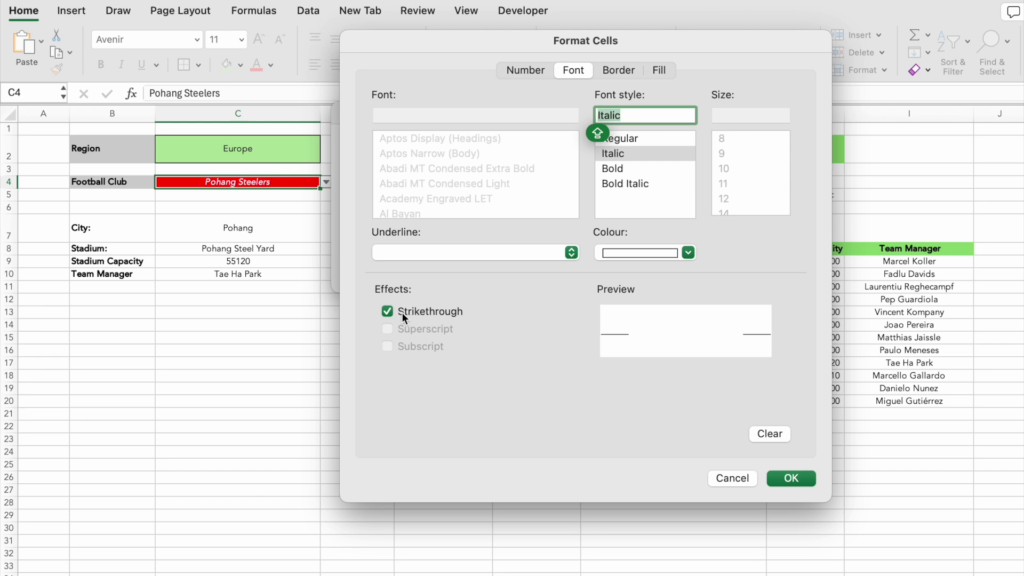
pyautogui.click(664, 258)
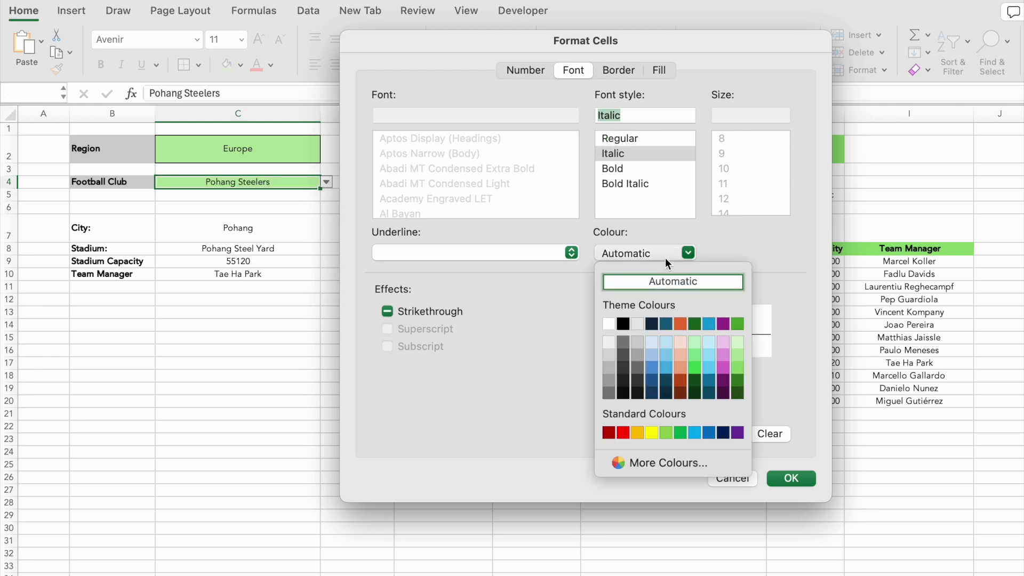
pyautogui.click(609, 324)
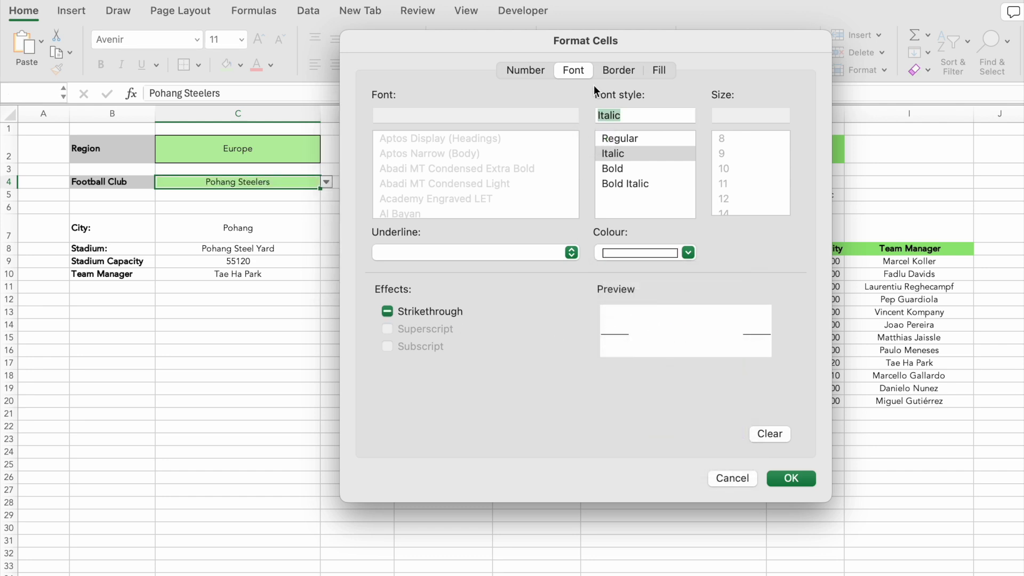
pyautogui.click(662, 71)
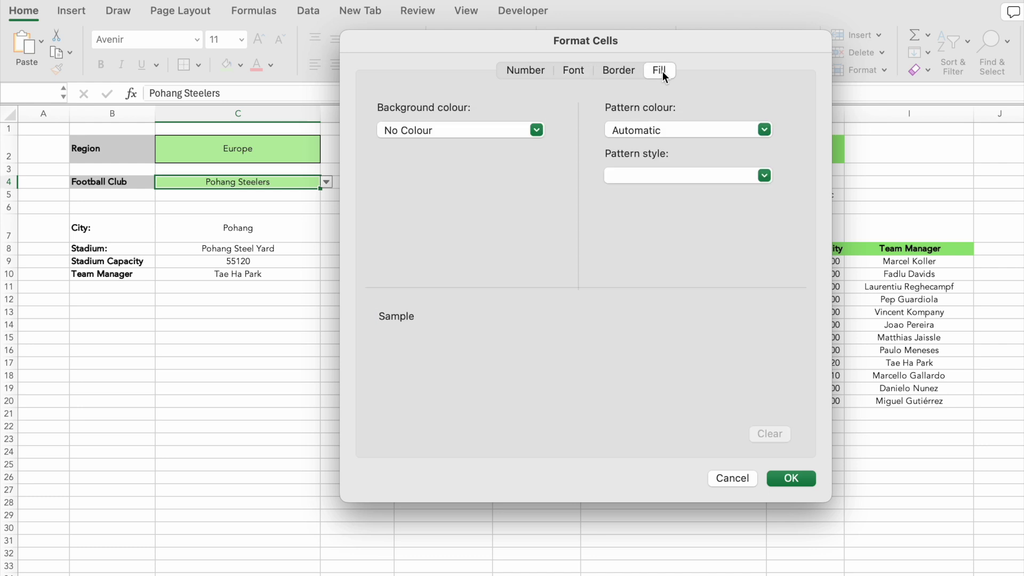
pyautogui.click(511, 130)
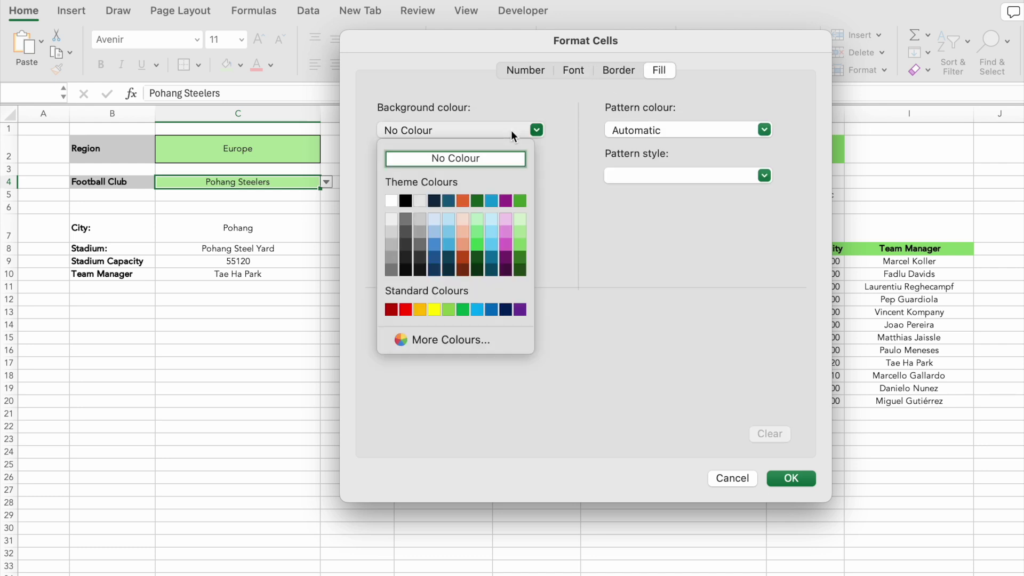
pyautogui.click(409, 309)
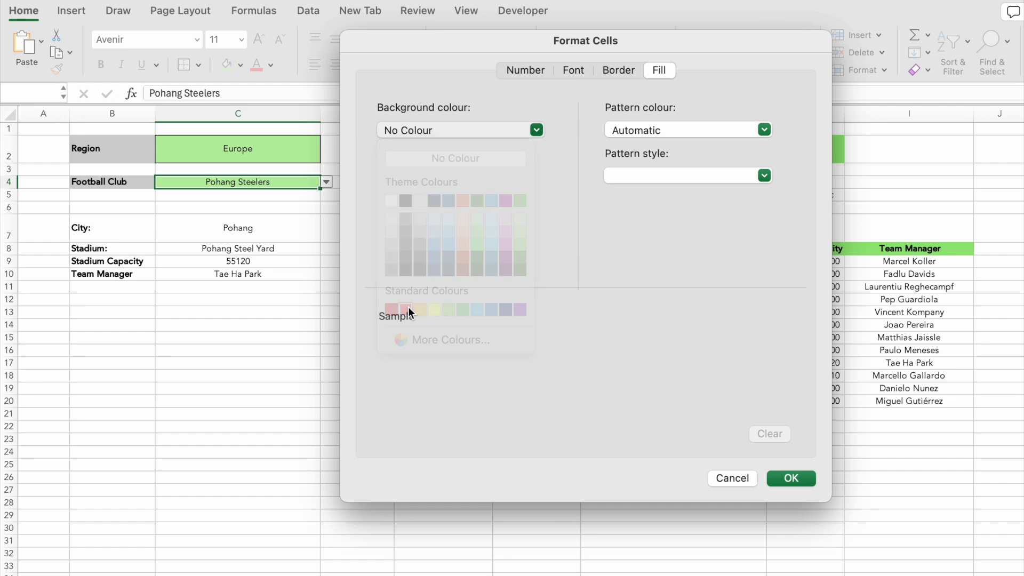
pyautogui.click(805, 476)
# Review the custom format's border and font settings, then confirm the rule in Manage Rules
pyautogui.click(507, 234)
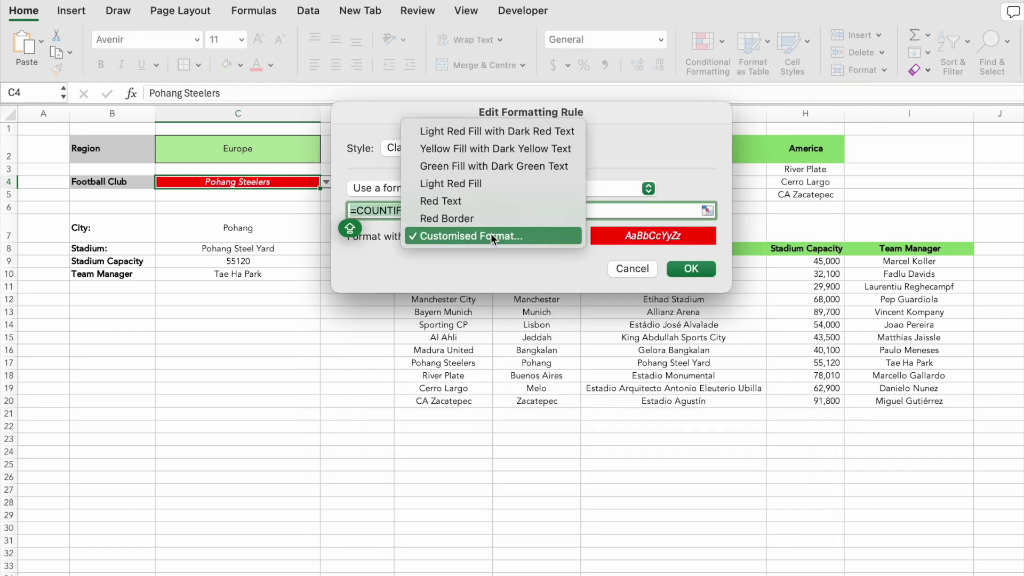
pyautogui.click(491, 236)
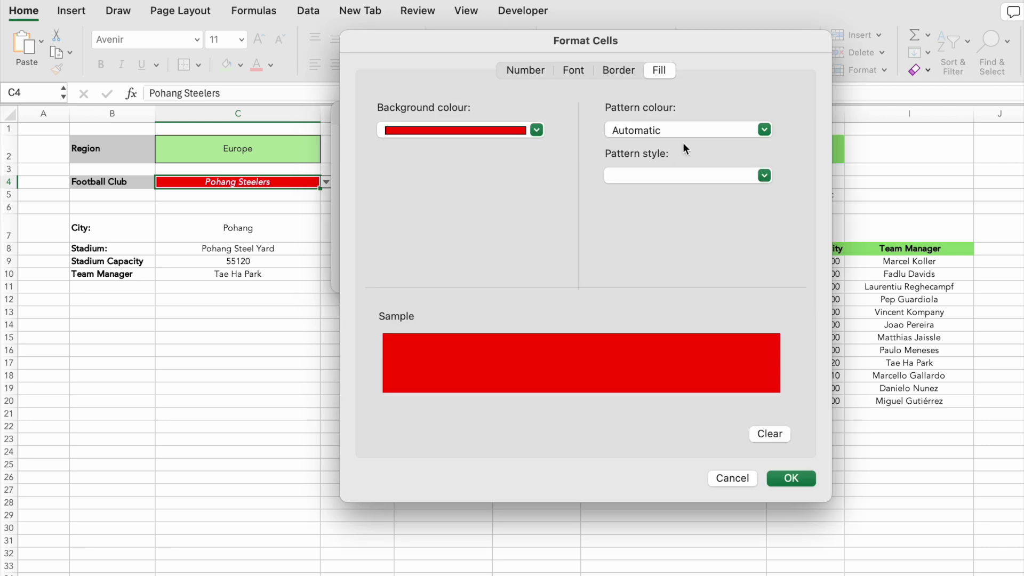
pyautogui.click(624, 71)
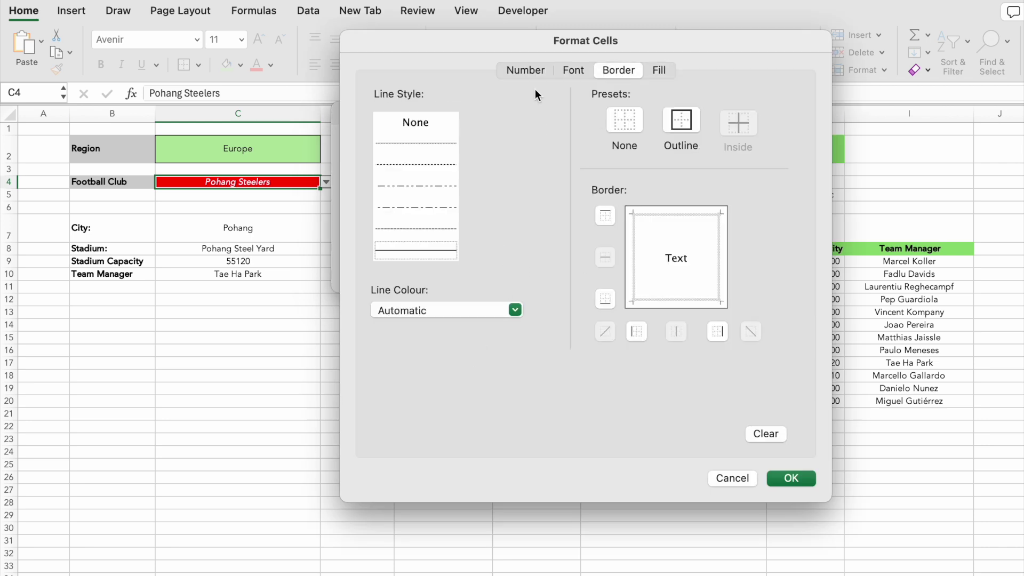
pyautogui.click(572, 71)
pyautogui.click(791, 477)
pyautogui.click(698, 270)
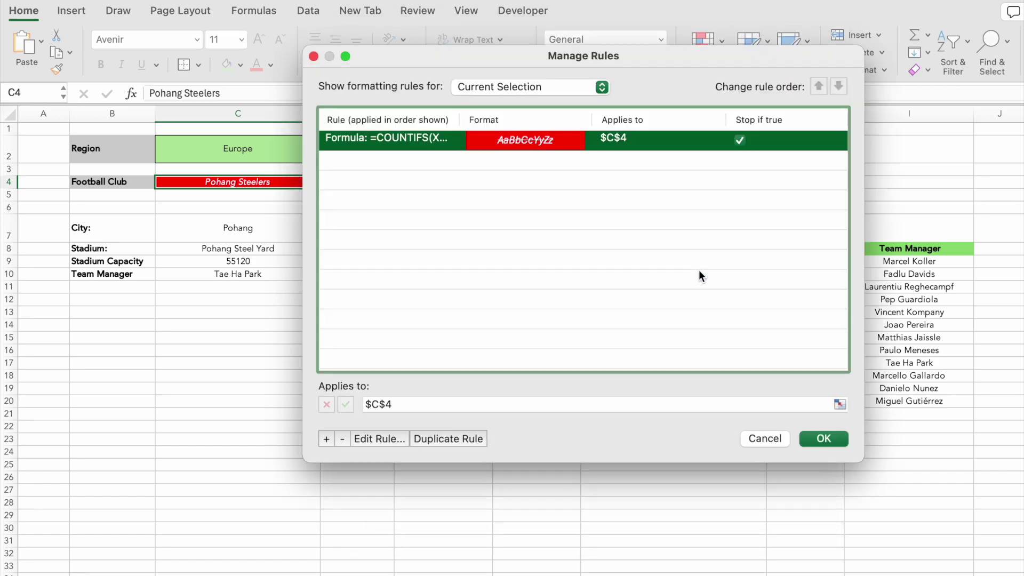
pyautogui.click(827, 436)
pyautogui.click(297, 436)
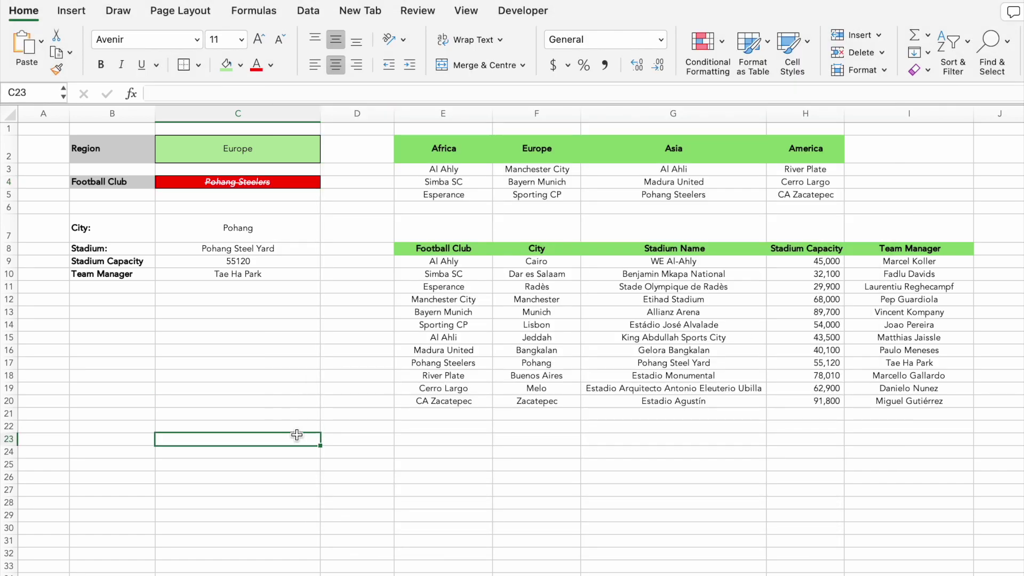
# Test the Europe club drop-down with Manchester City, then Bayern Munich
pyautogui.click(292, 184)
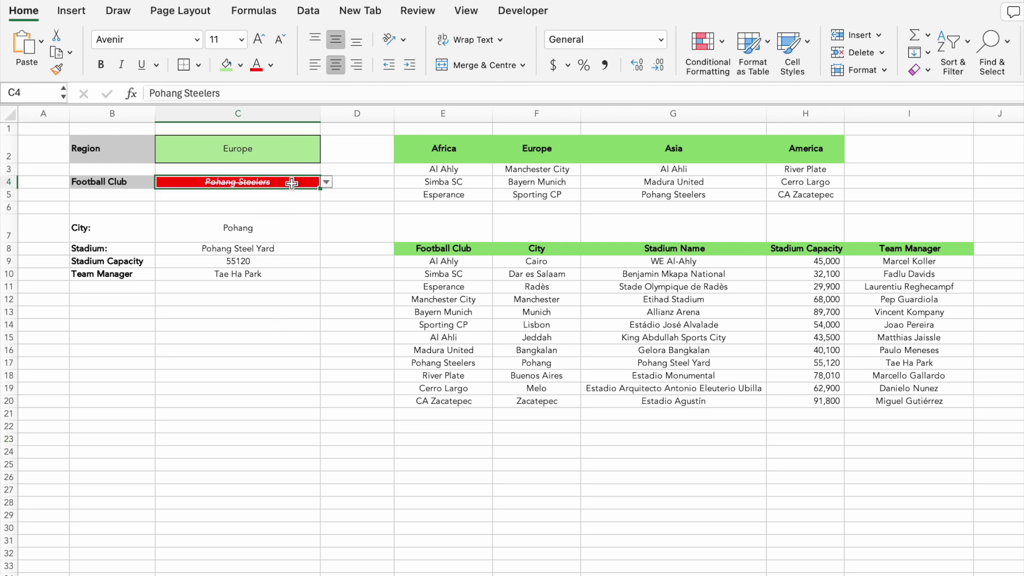
pyautogui.click(326, 182)
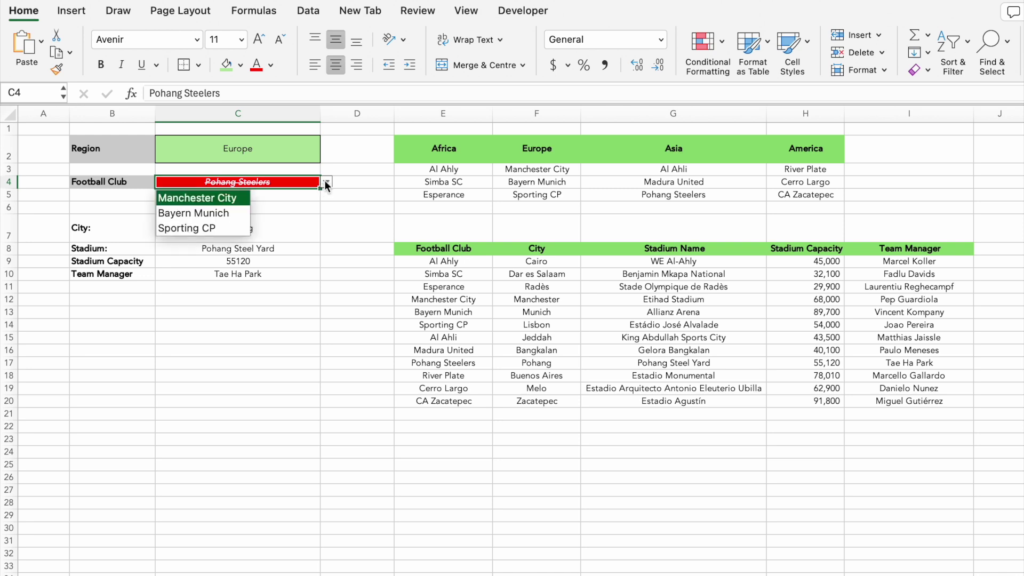
pyautogui.click(231, 197)
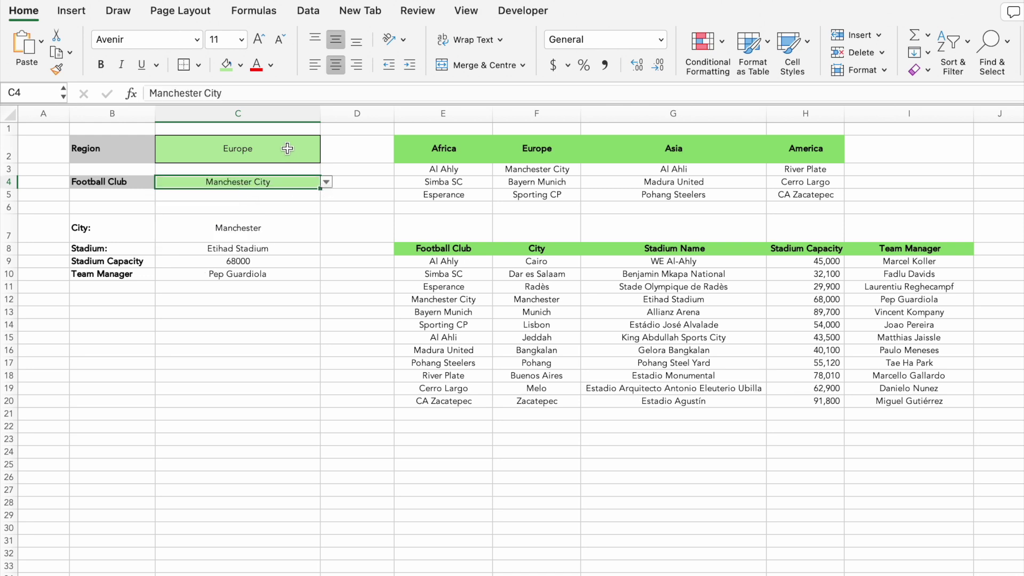
pyautogui.click(324, 183)
pyautogui.click(237, 213)
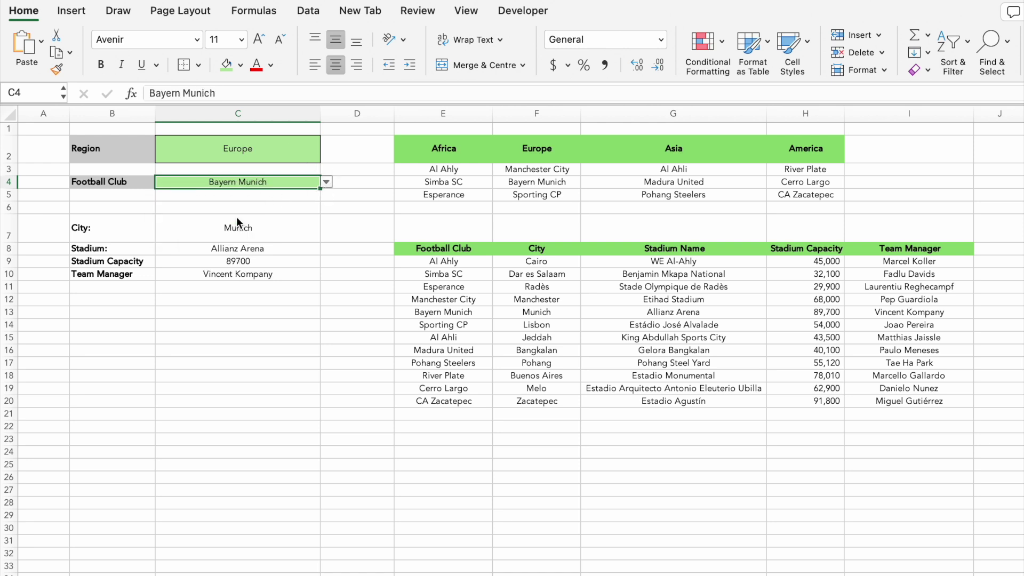
# Switch the region to America, then Africa, and choose Esperance as the club
pyautogui.click(258, 146)
pyautogui.click(326, 155)
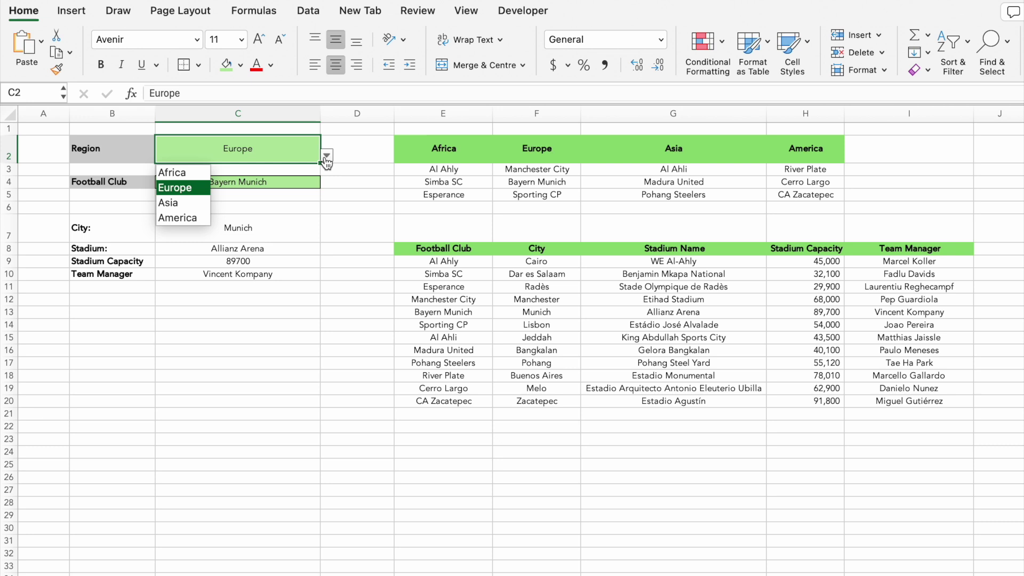
pyautogui.click(190, 219)
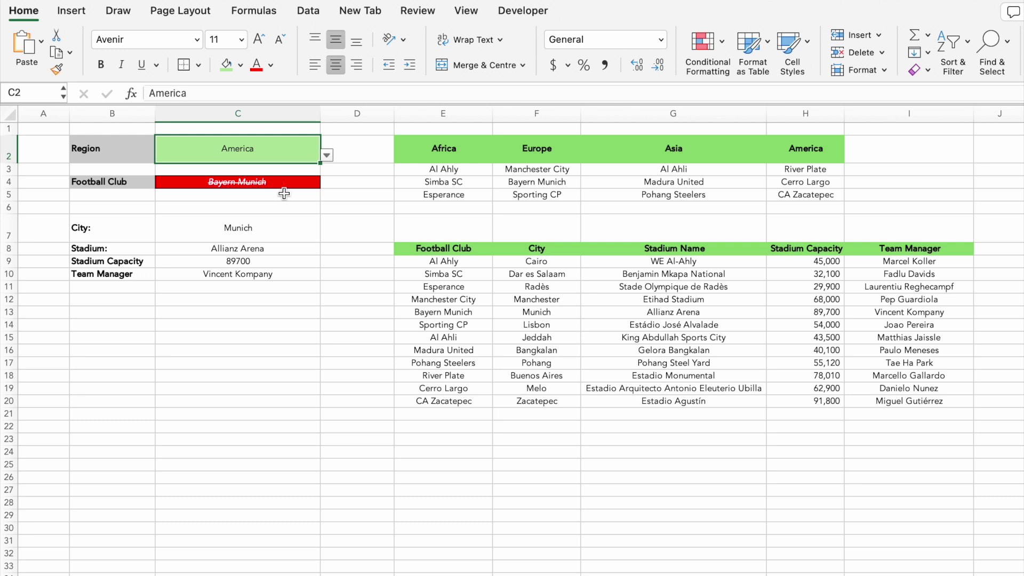
pyautogui.click(326, 154)
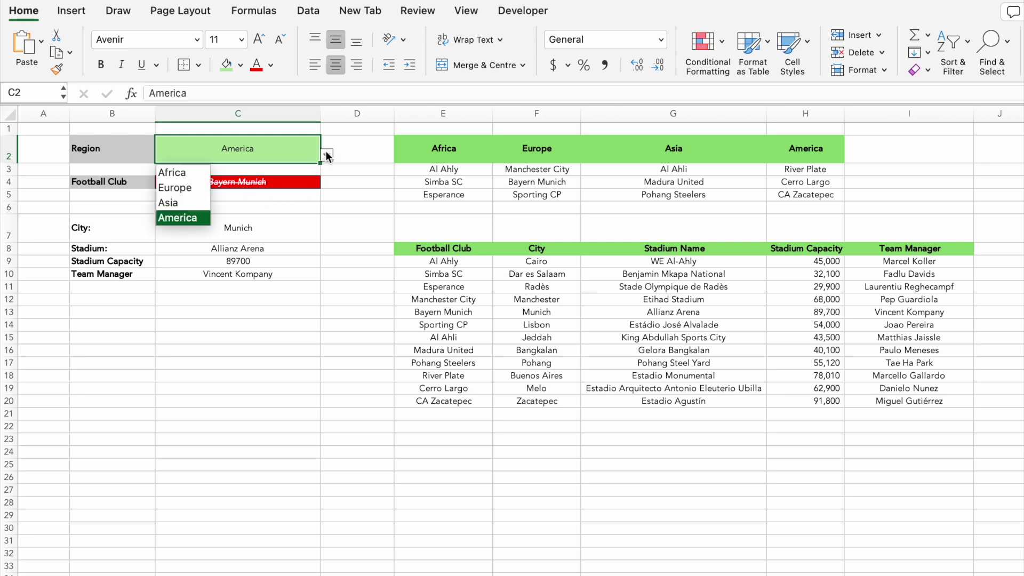
pyautogui.click(196, 175)
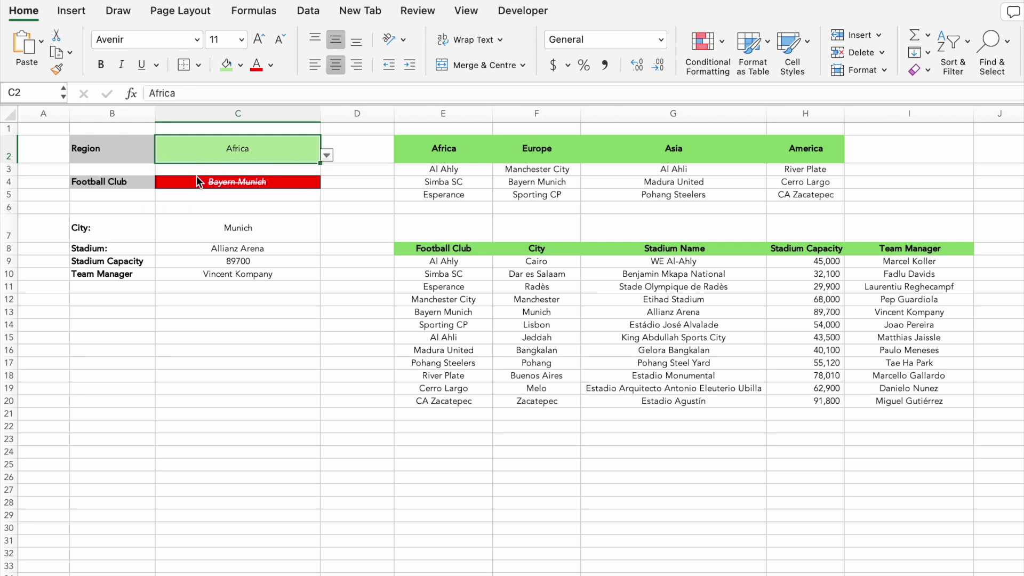
pyautogui.click(296, 183)
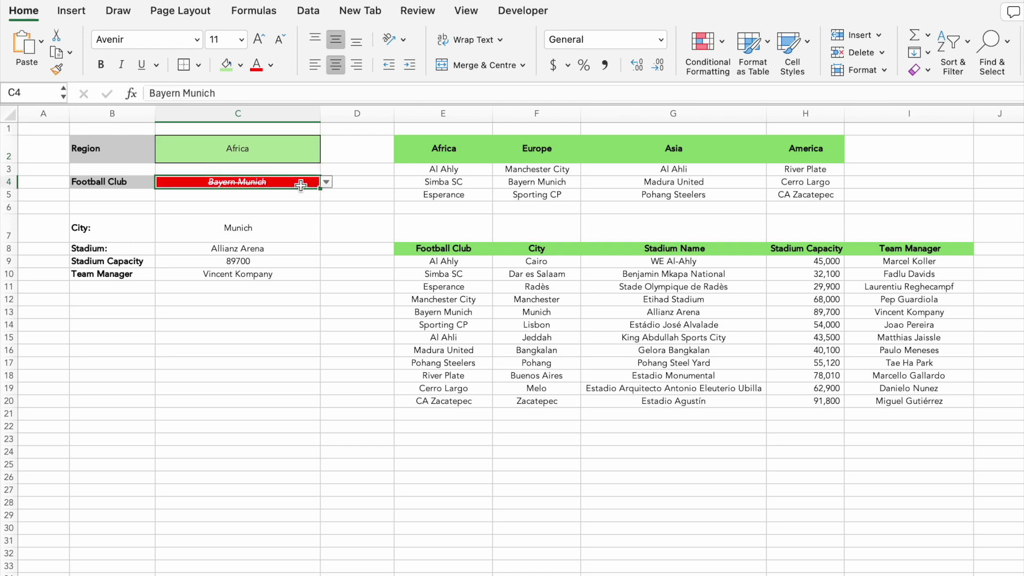
pyautogui.click(325, 184)
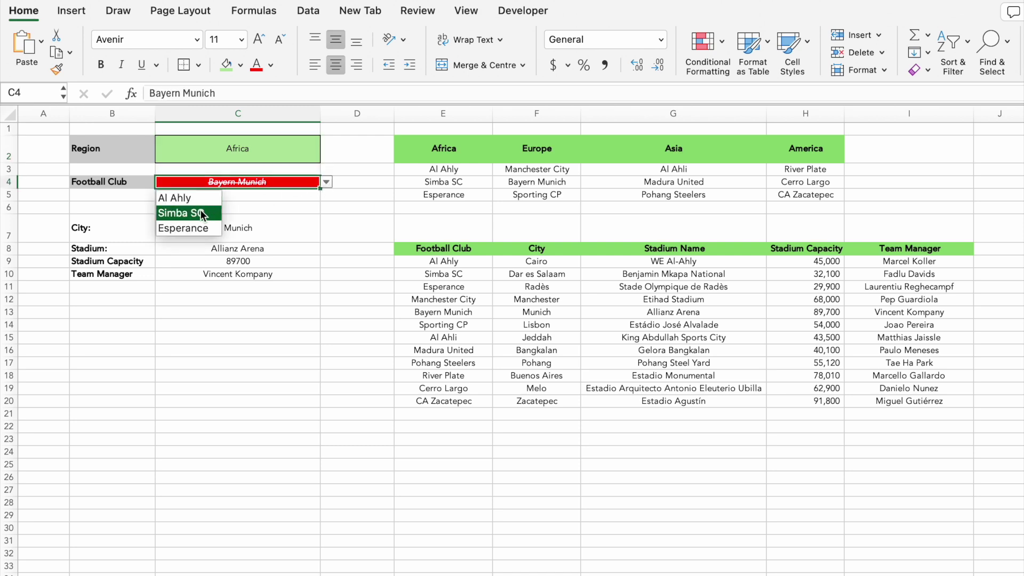
pyautogui.click(200, 209)
pyautogui.click(326, 183)
pyautogui.click(206, 228)
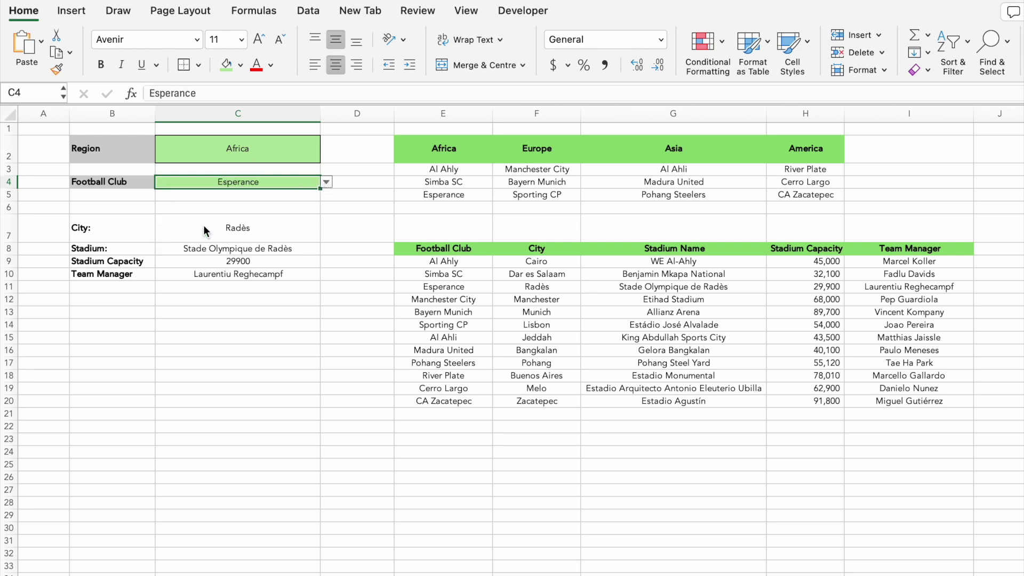
# Set the region to Asia and pick Madura United from the club list
pyautogui.click(245, 152)
pyautogui.click(325, 155)
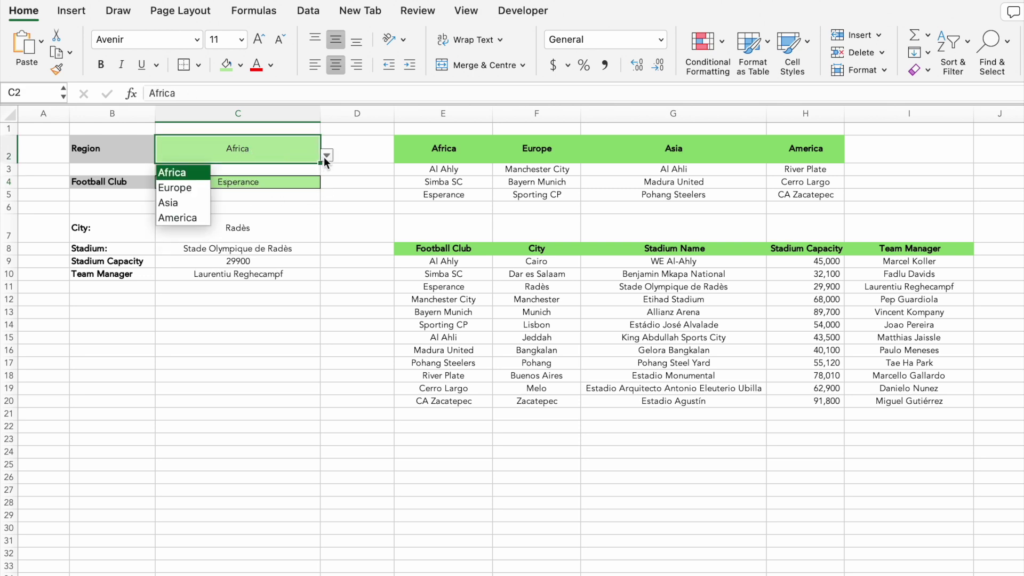
pyautogui.click(185, 198)
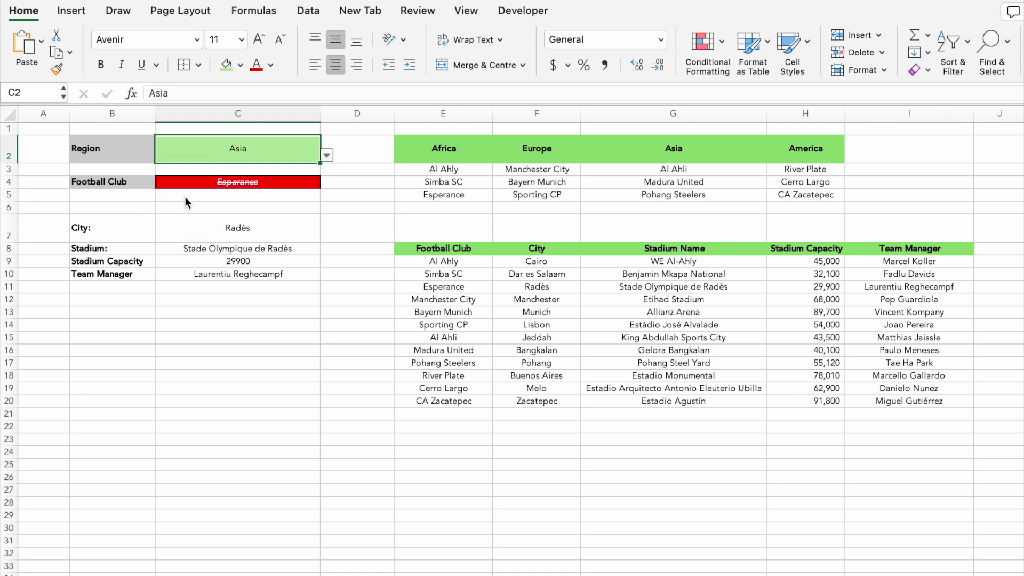
pyautogui.click(277, 184)
pyautogui.click(326, 182)
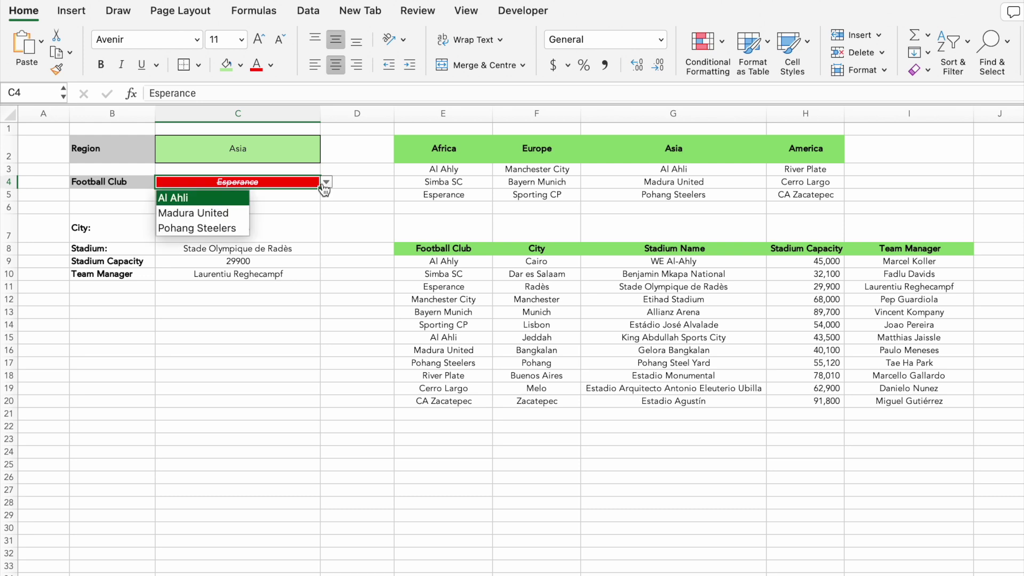
pyautogui.click(228, 217)
pyautogui.click(269, 381)
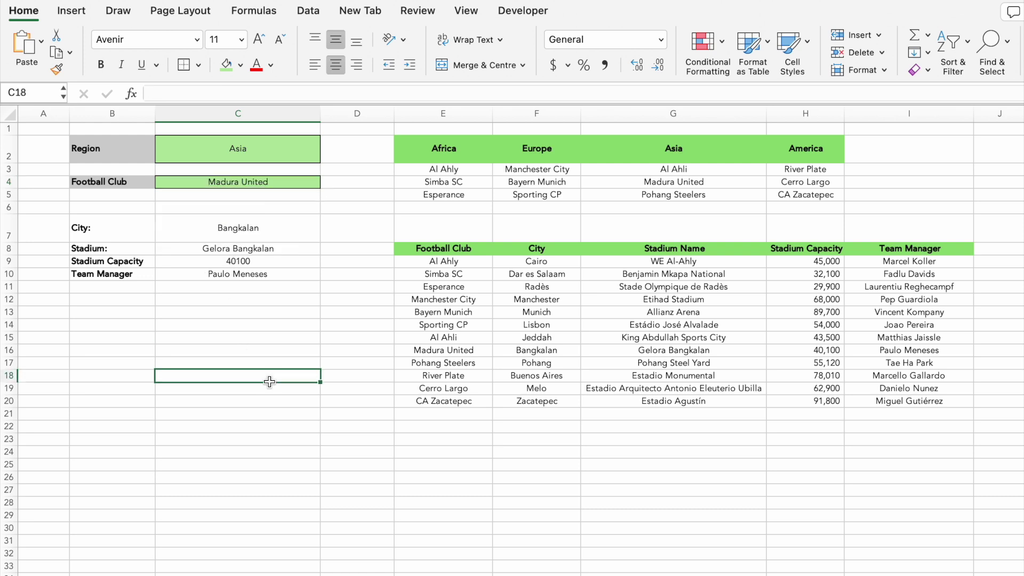